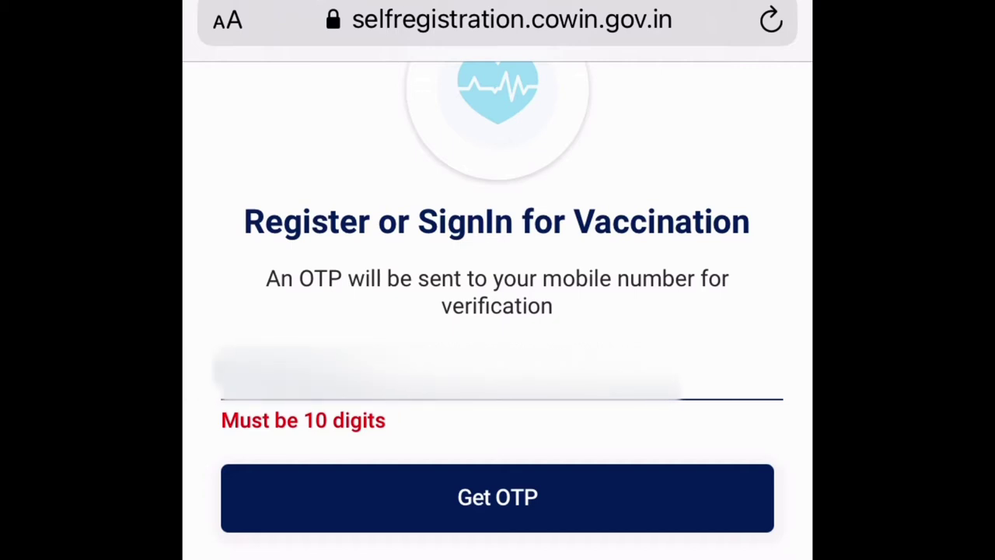
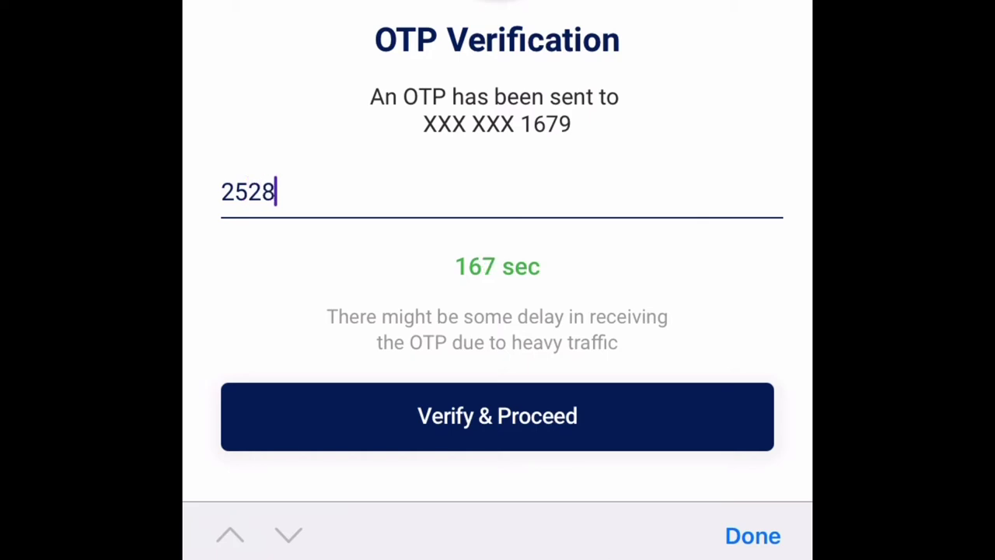
# - Verify the OTP, choose Aadhaar Card as photo ID proof and begin entering the Aadhaar number
pyautogui.click(497, 416)
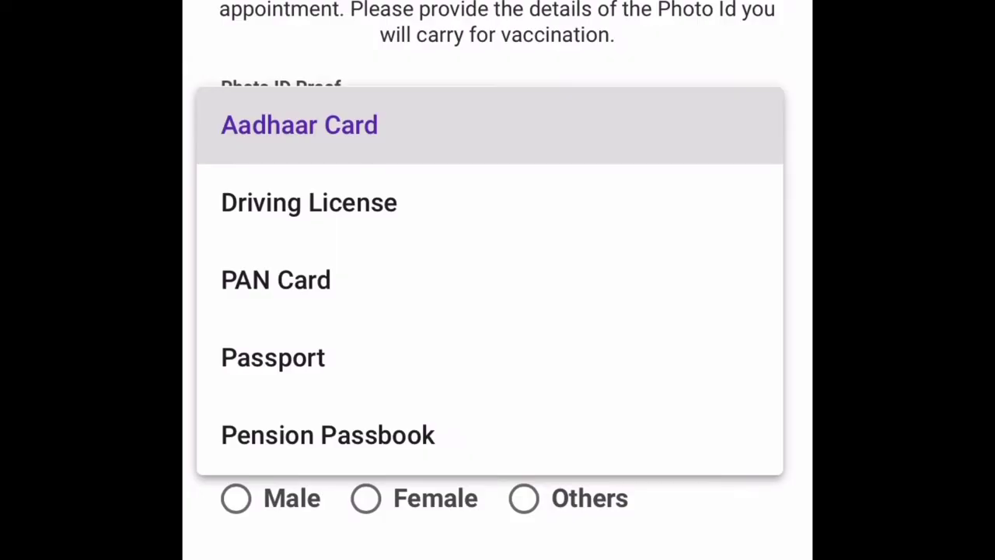
pyautogui.click(299, 125)
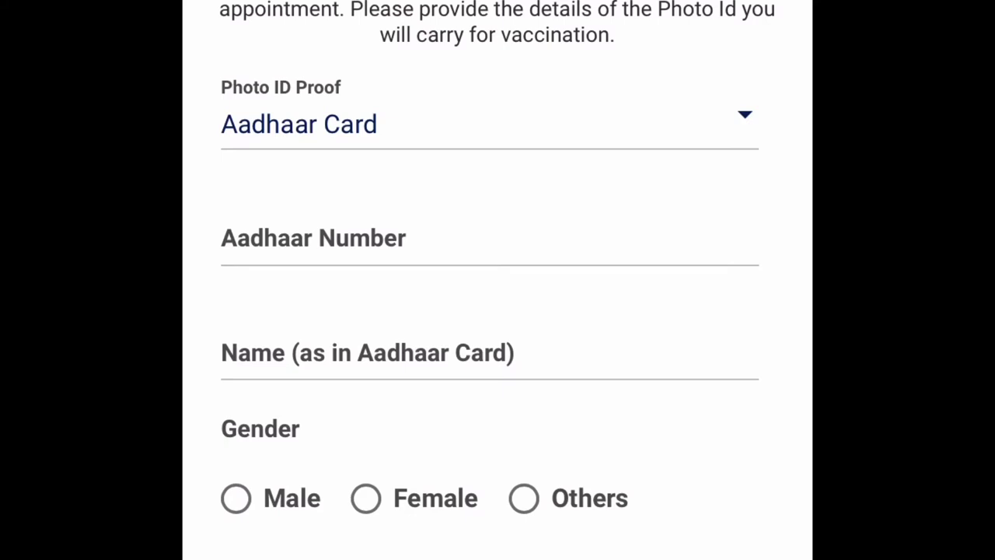
pyautogui.click(490, 249)
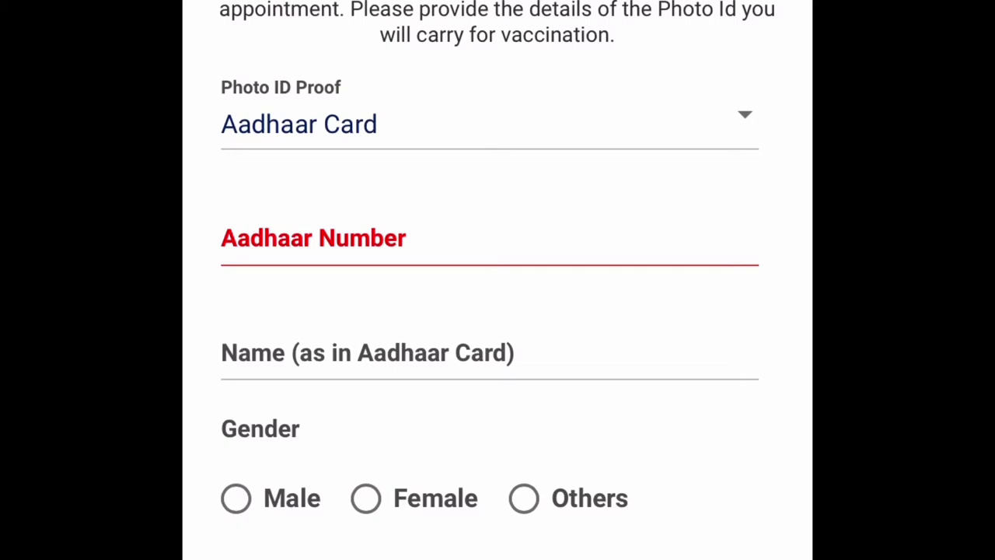
pyautogui.scroll(-3, 497, 311)
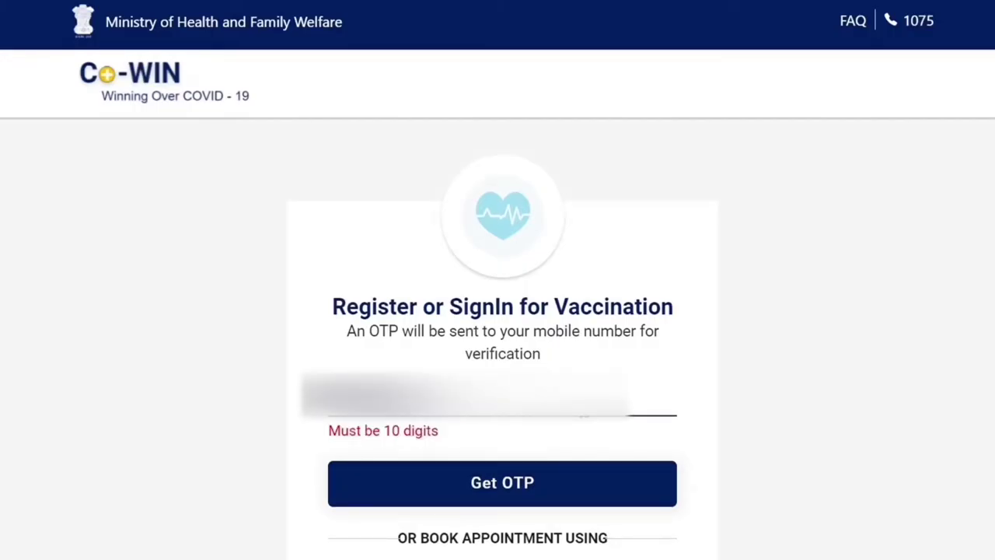
# - Finish the mobile number, request an OTP and submit it to reach Account Details
pyautogui.write('0')
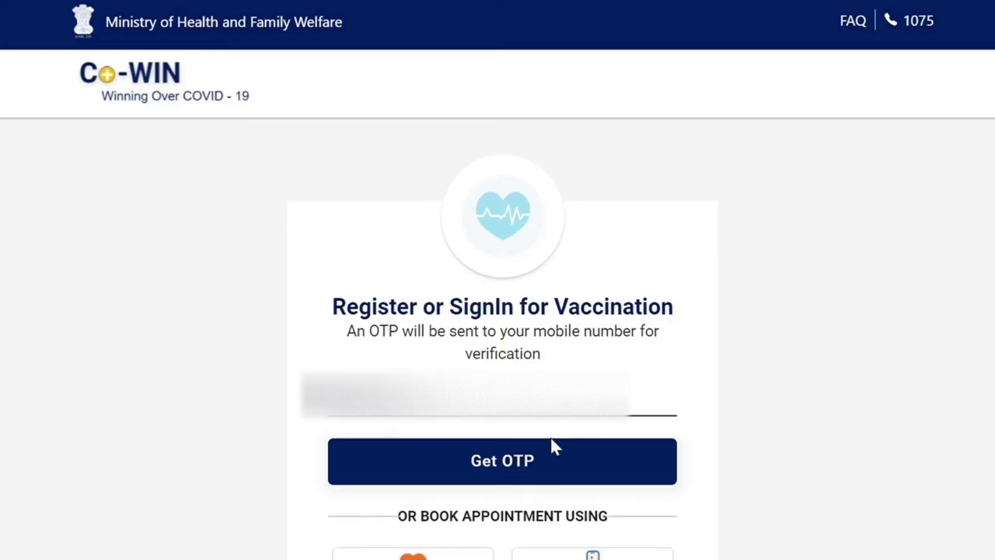
pyautogui.click(551, 439)
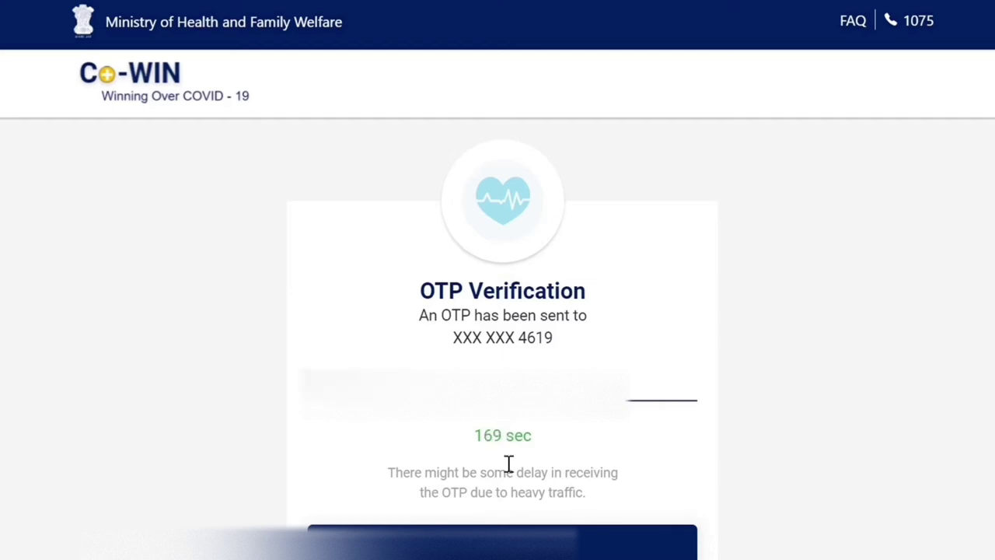
pyautogui.press('Return')
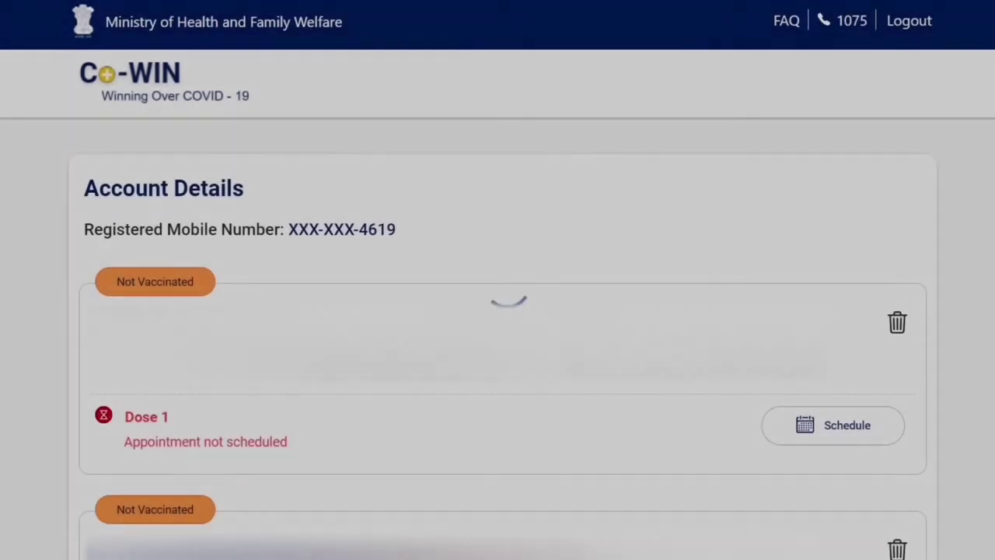
# - Start Dose-1 scheduling for the second beneficiary and switch to Search By District
pyautogui.scroll(-4, 583, 493)
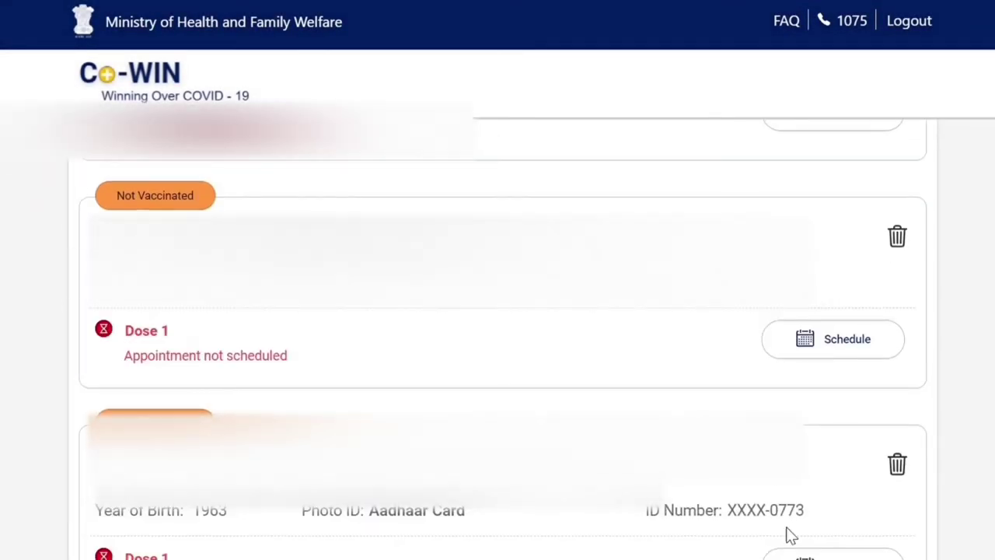
pyautogui.click(808, 553)
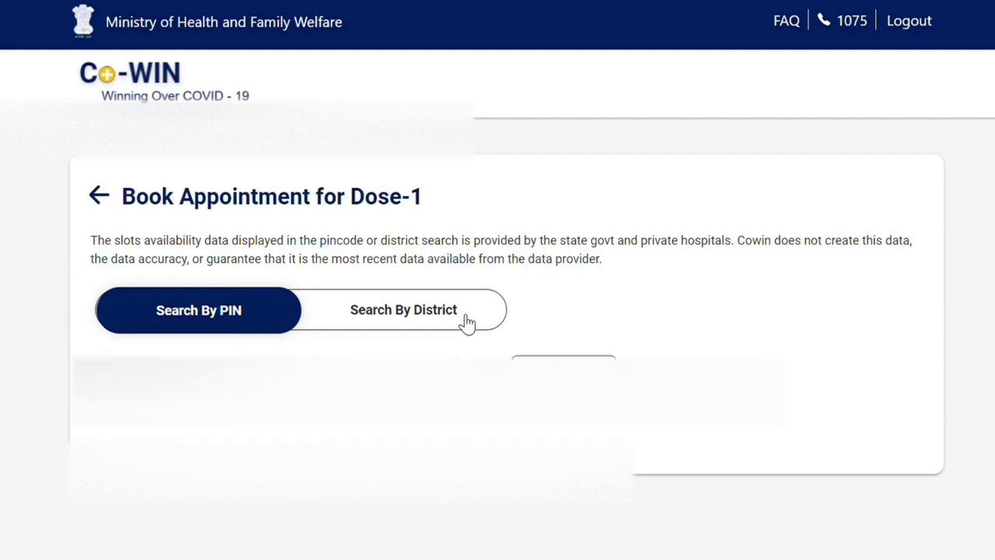
pyautogui.click(466, 321)
# - Select Kerala state and Kottayam district, then search for vaccination slots
pyautogui.click(369, 388)
pyautogui.scroll(-1, 372, 389)
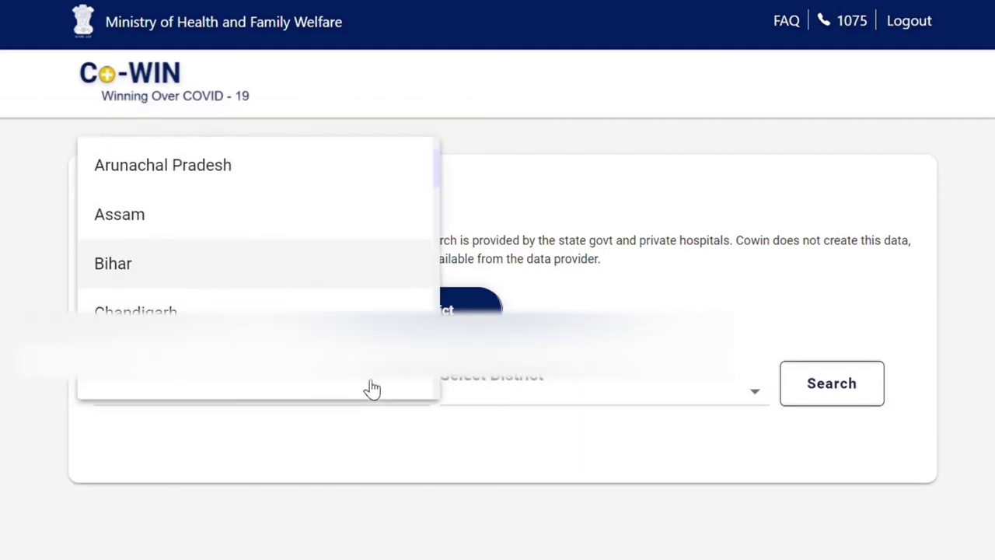
pyautogui.scroll(-7, 371, 389)
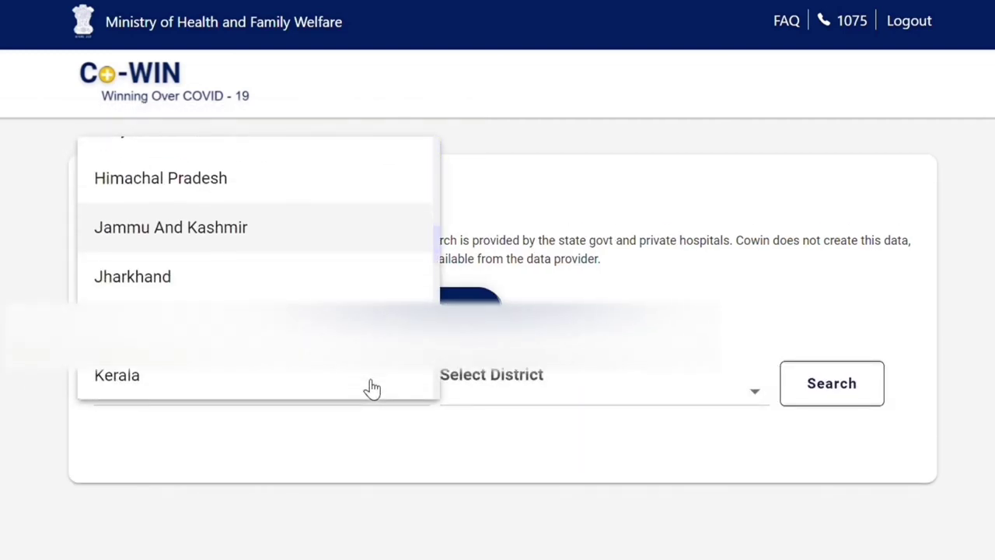
pyautogui.scroll(-1, 372, 388)
pyautogui.click(369, 311)
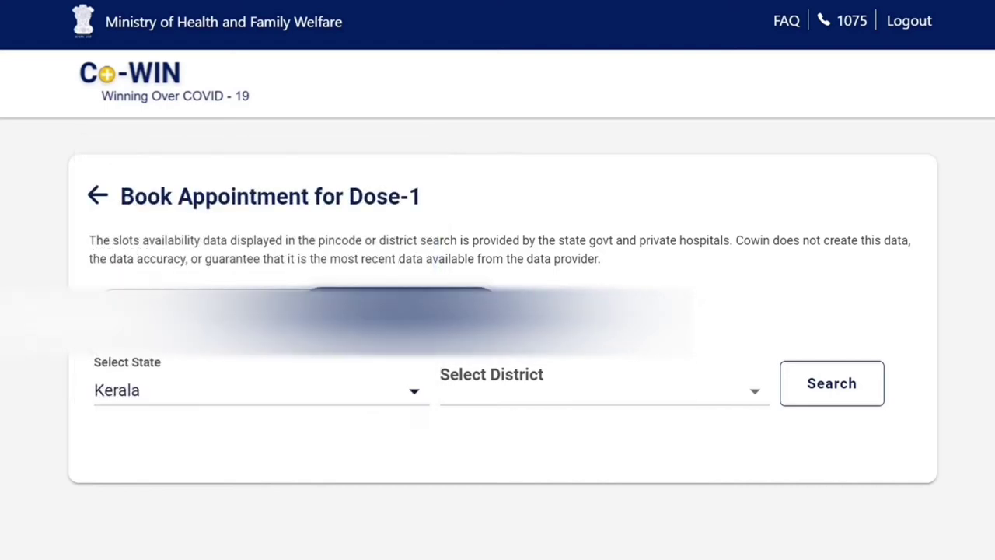
pyautogui.click(563, 391)
pyautogui.scroll(-3, 562, 391)
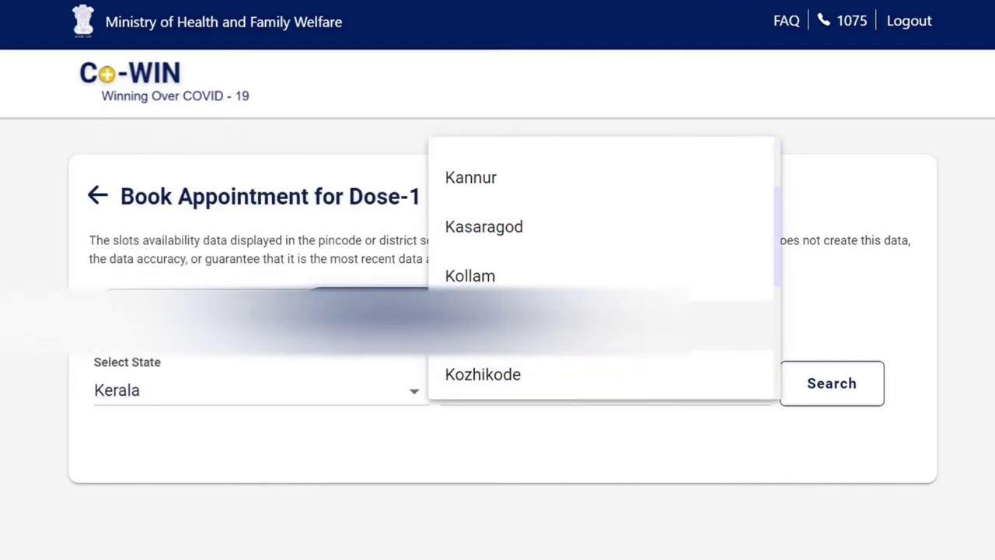
pyautogui.click(479, 325)
pyautogui.click(831, 384)
pyautogui.scroll(-3, 869, 408)
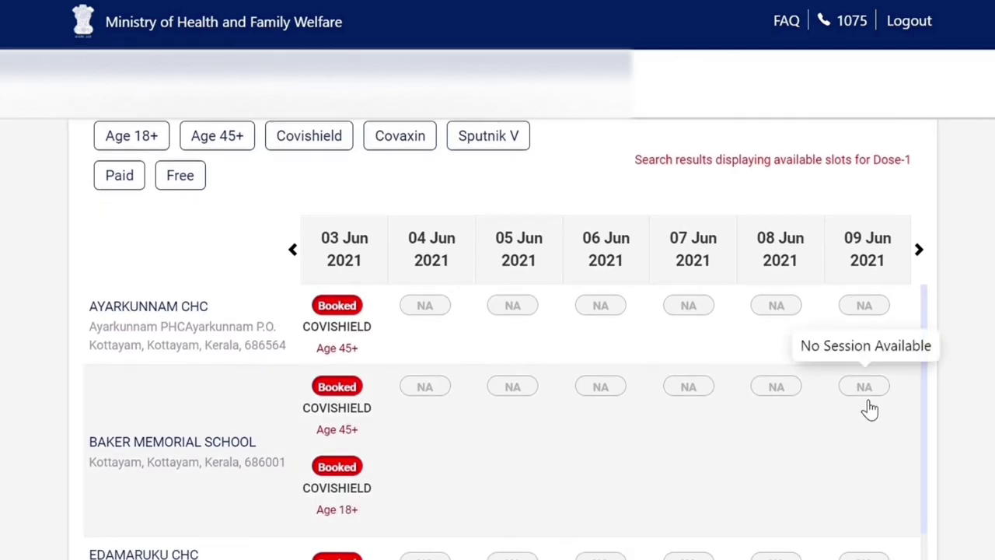
pyautogui.scroll(-5, 869, 408)
pyautogui.scroll(-3, 869, 408)
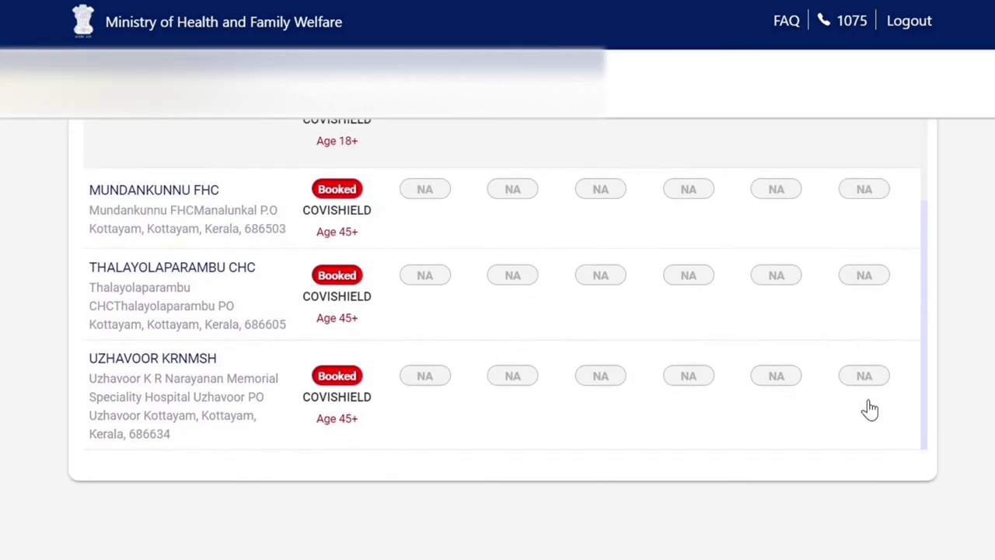
pyautogui.scroll(5, 868, 408)
pyautogui.scroll(2, 867, 409)
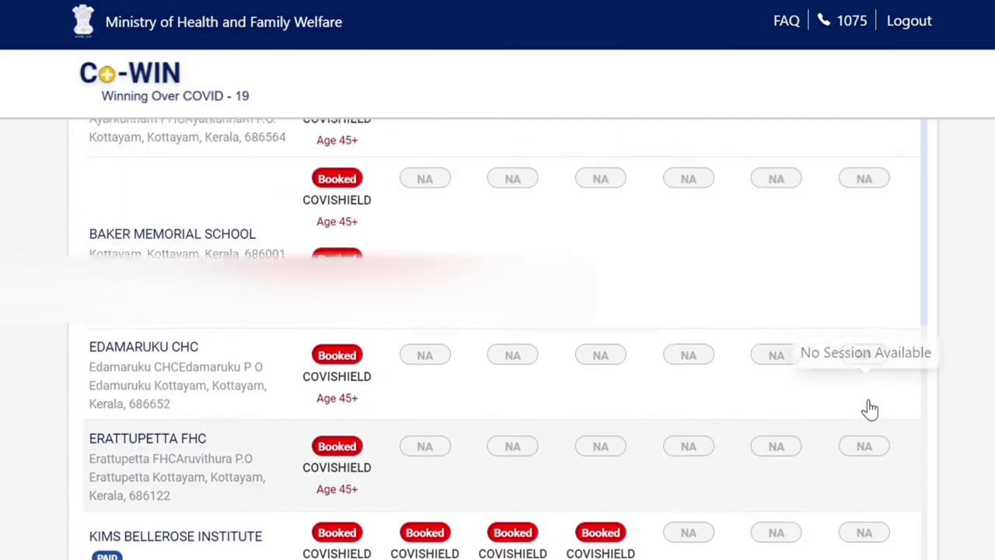
pyautogui.scroll(-2, 865, 409)
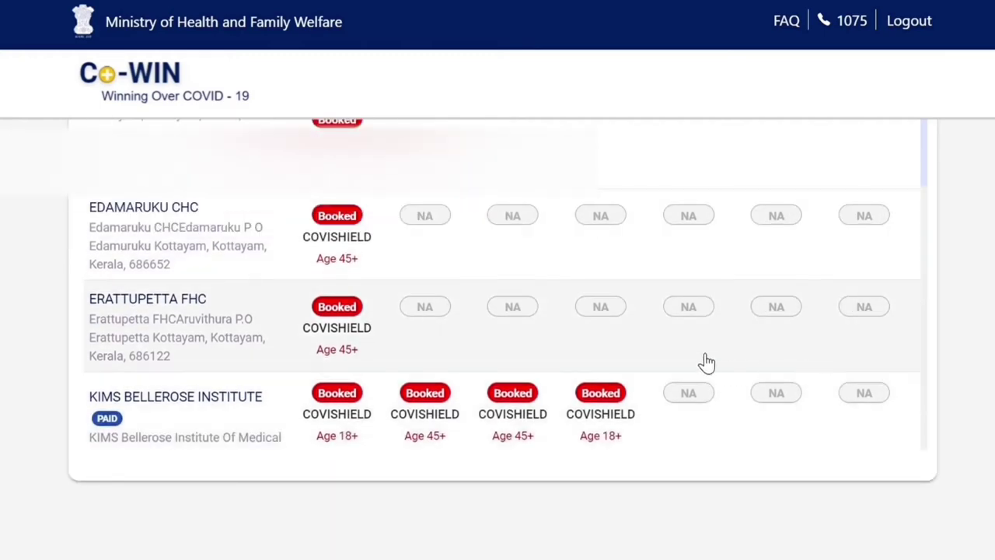
pyautogui.scroll(10, 703, 362)
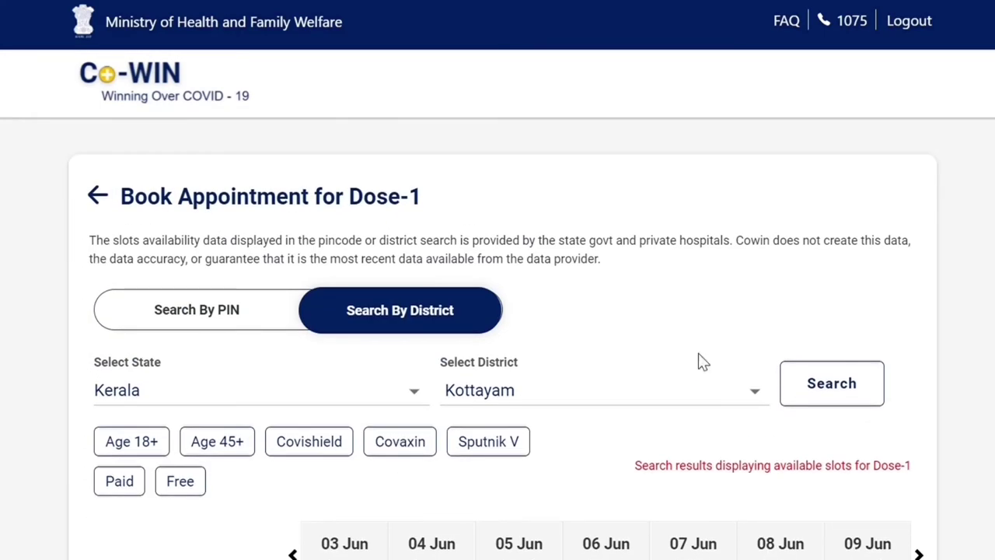
# - Toggle the Age 45+, Covishield, Covaxin, Sputnik V and Free filters
pyautogui.click(243, 448)
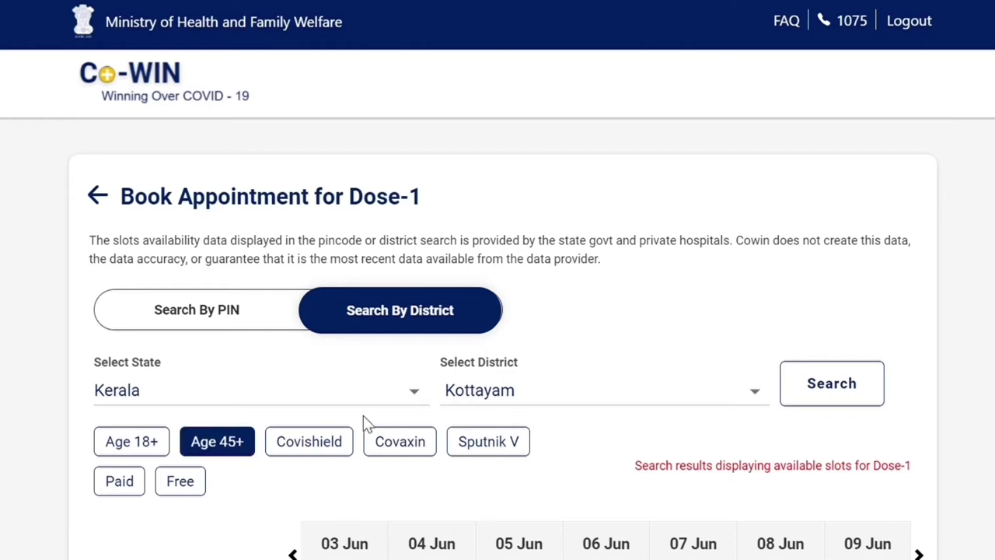
pyautogui.scroll(-4, 395, 420)
pyautogui.scroll(1, 395, 420)
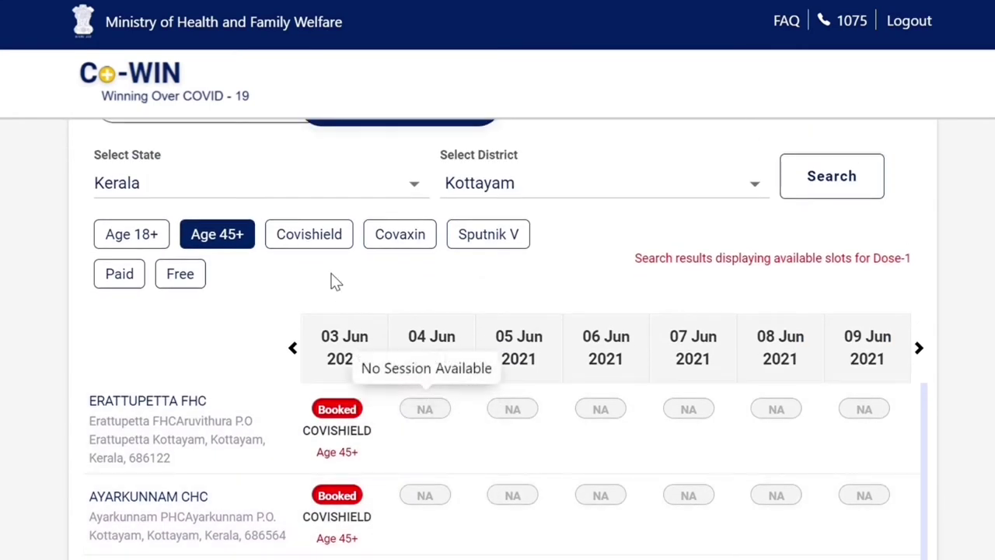
pyautogui.click(334, 248)
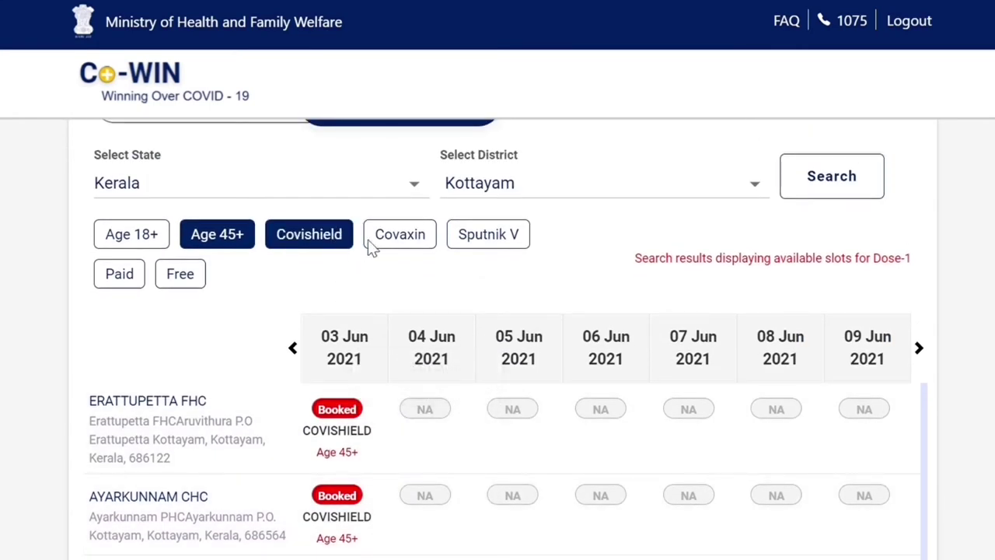
pyautogui.click(401, 247)
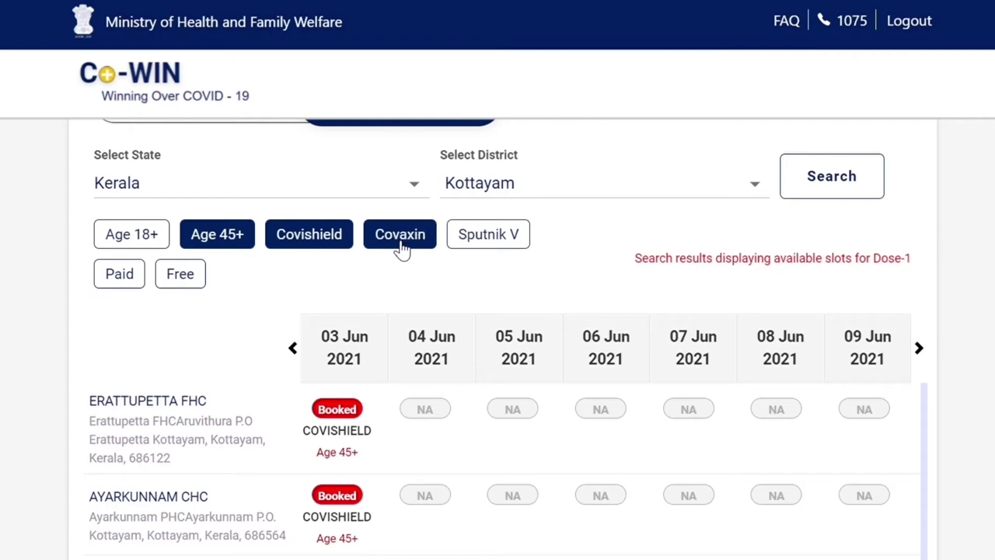
pyautogui.click(495, 238)
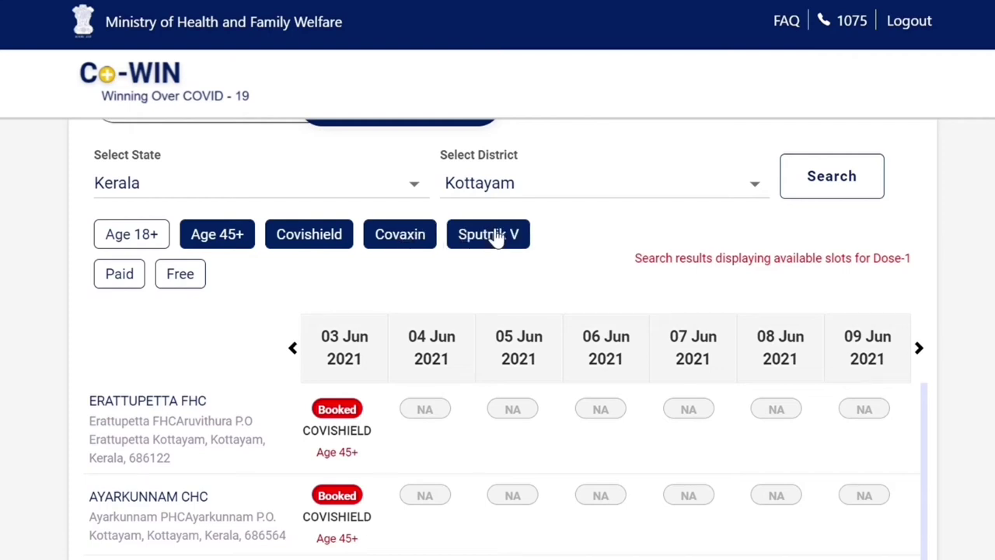
pyautogui.click(188, 284)
# - Set the Paid filter and rerun the Kottayam search to reveal 04 Jun Covishield slots
pyautogui.click(140, 278)
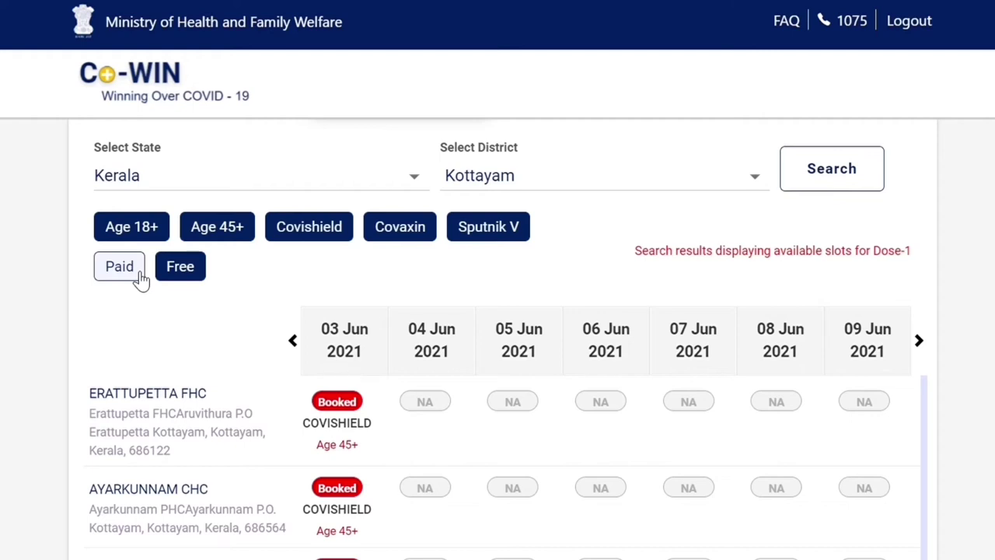
pyautogui.click(141, 279)
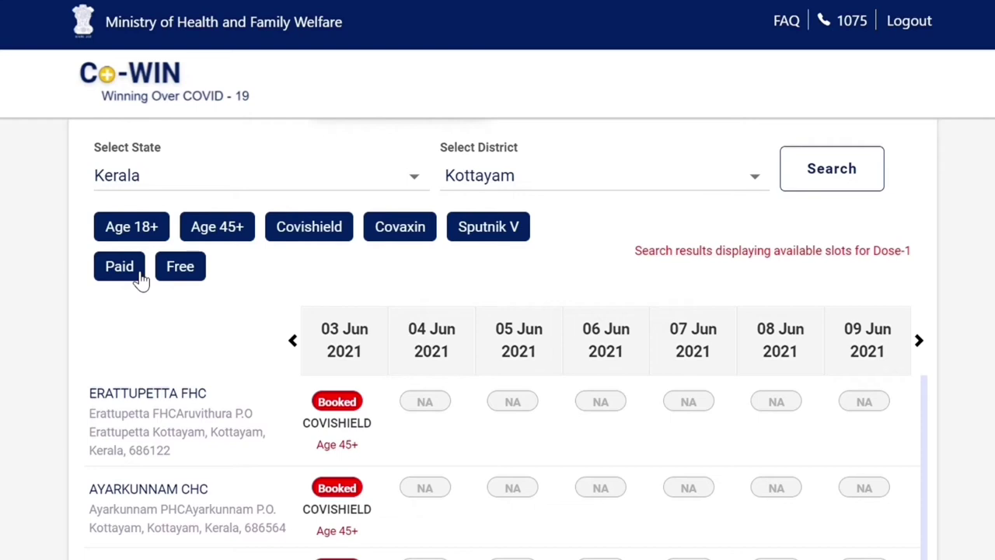
pyautogui.click(141, 280)
pyautogui.click(140, 280)
pyautogui.scroll(3, 211, 266)
pyautogui.click(793, 383)
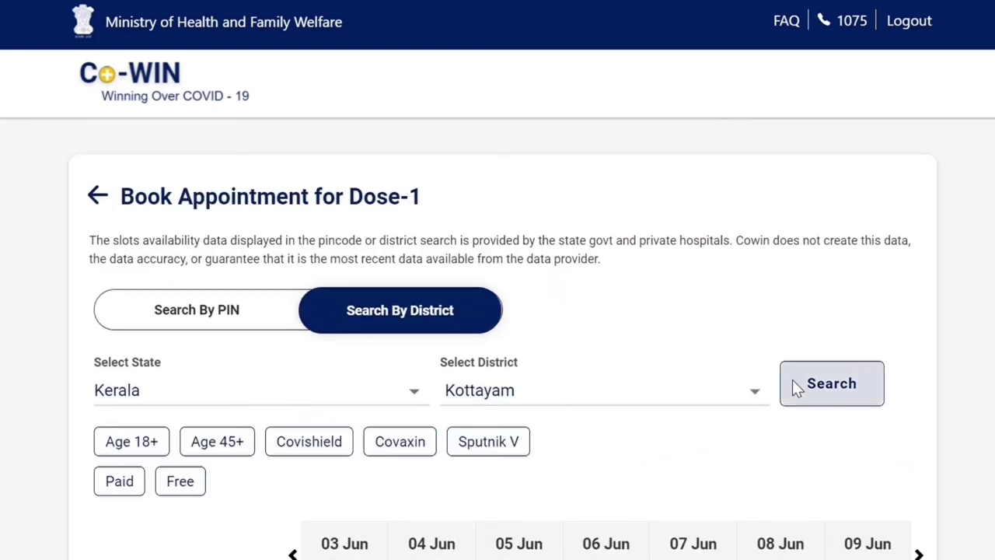
pyautogui.click(829, 392)
pyautogui.scroll(-5, 826, 396)
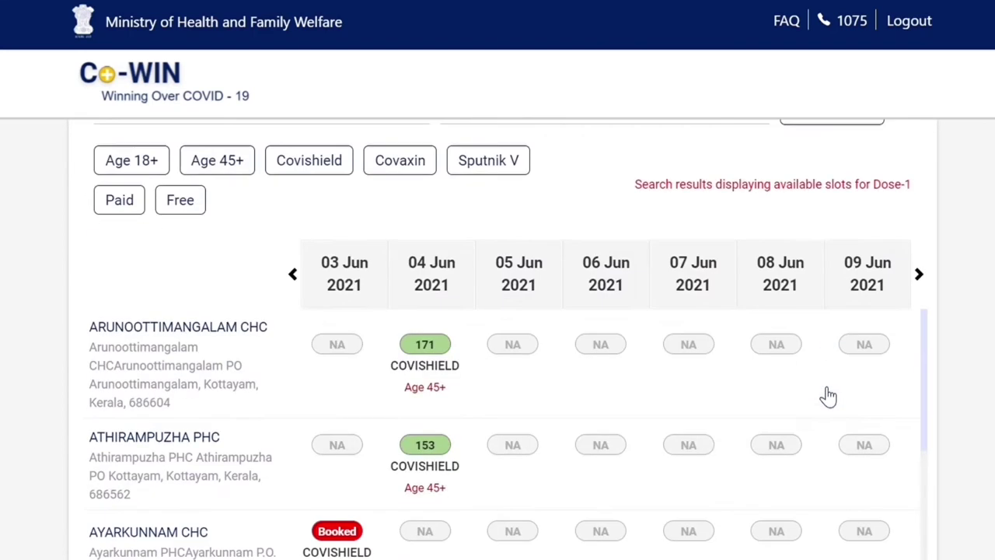
pyautogui.scroll(-2, 573, 393)
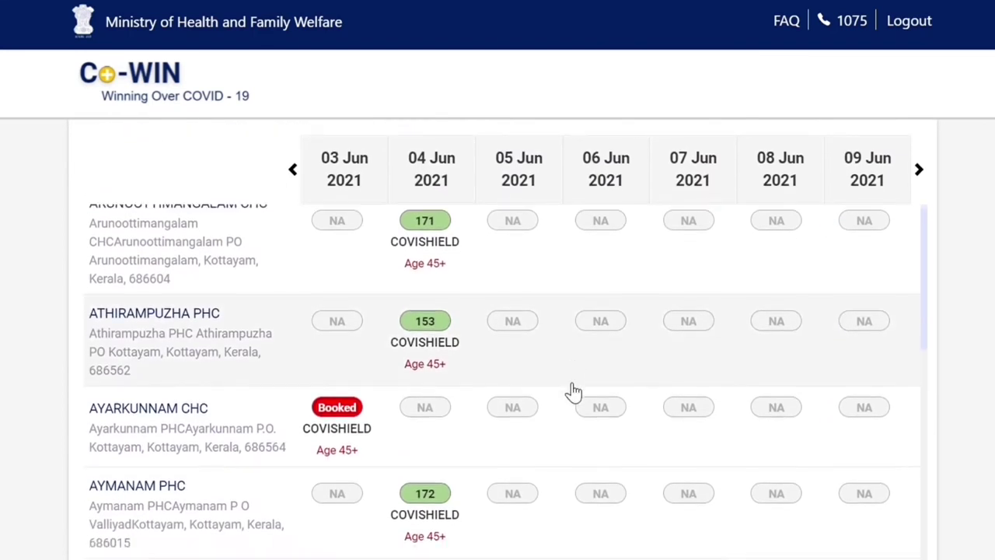
# - Open Baker Memorial School's 04 Jun session and try confirming the 11:00AM-12:00PM slot
pyautogui.scroll(-3, 573, 393)
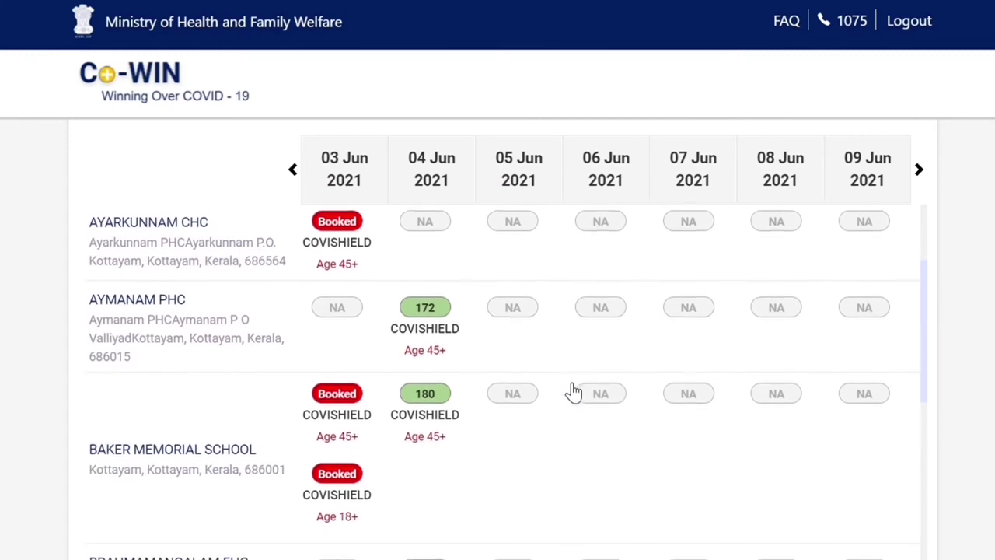
pyautogui.click(430, 388)
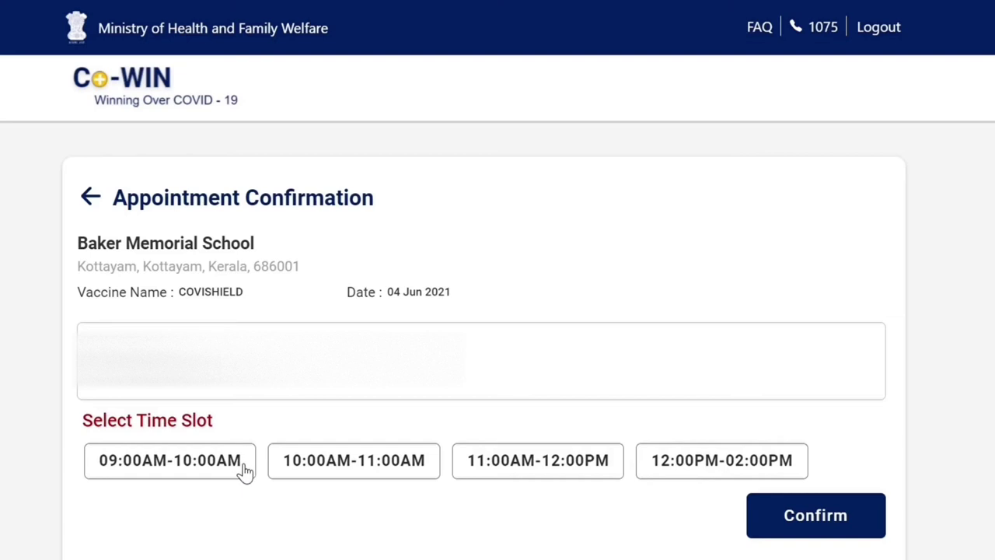
pyautogui.click(519, 465)
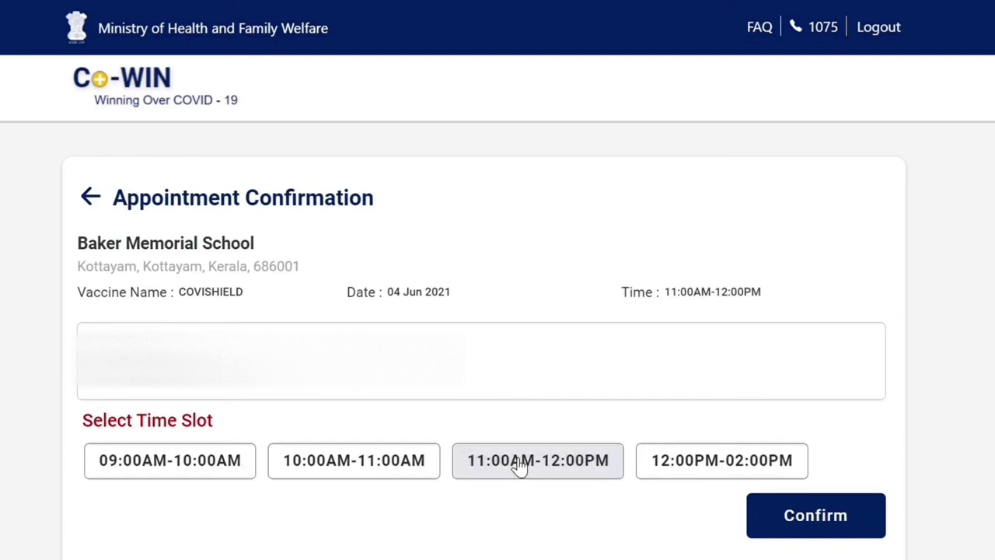
pyautogui.scroll(-1, 519, 465)
pyautogui.click(799, 422)
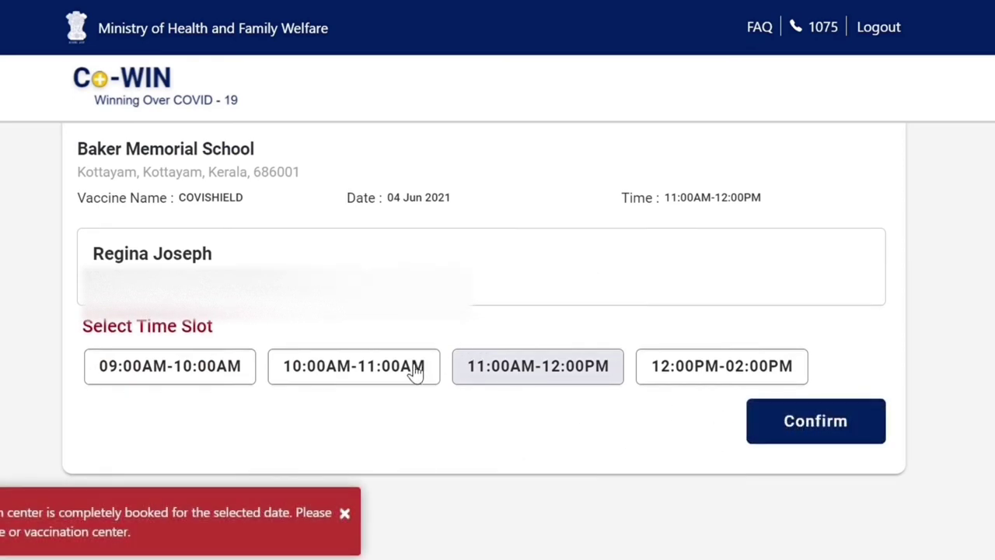
# - Retry confirming with the 10:00AM-11:00AM, 12:00PM-02:00PM and 09:00AM-10:00AM slots
pyautogui.click(416, 373)
pyautogui.click(804, 422)
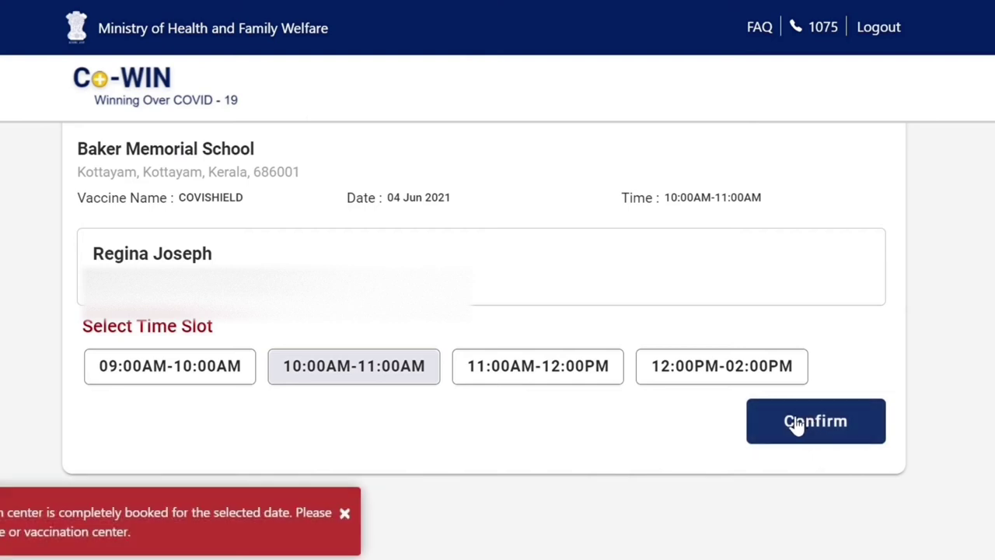
pyautogui.click(671, 375)
pyautogui.click(830, 436)
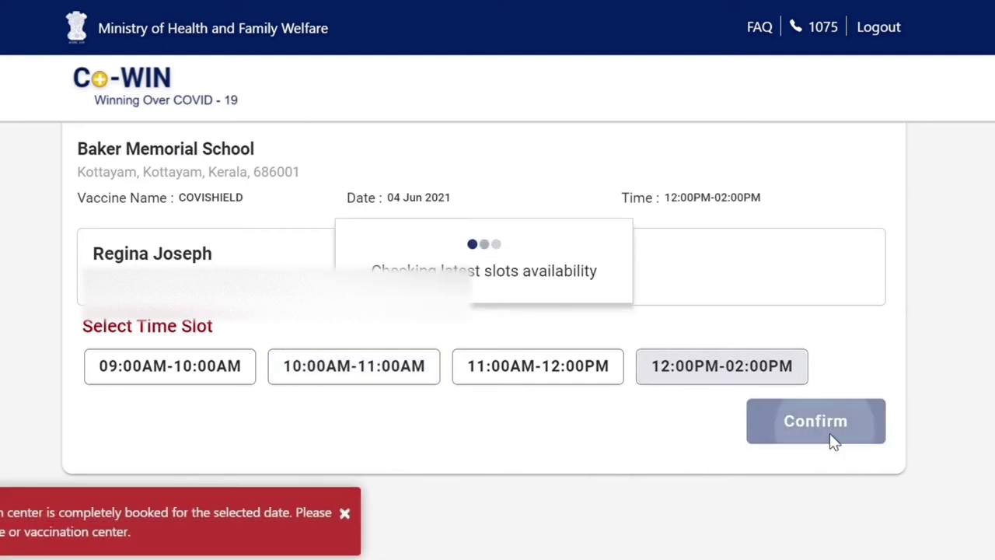
pyautogui.click(182, 367)
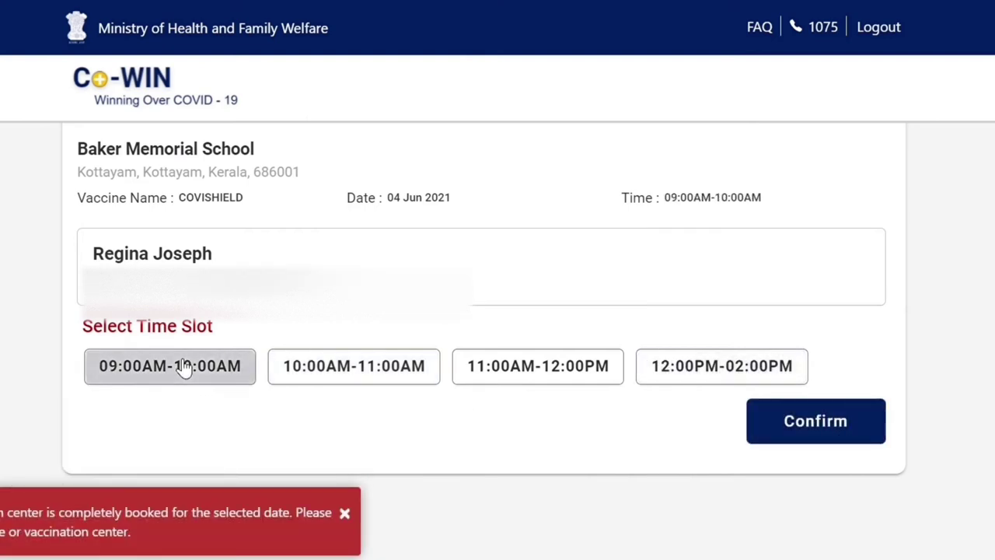
pyautogui.click(790, 426)
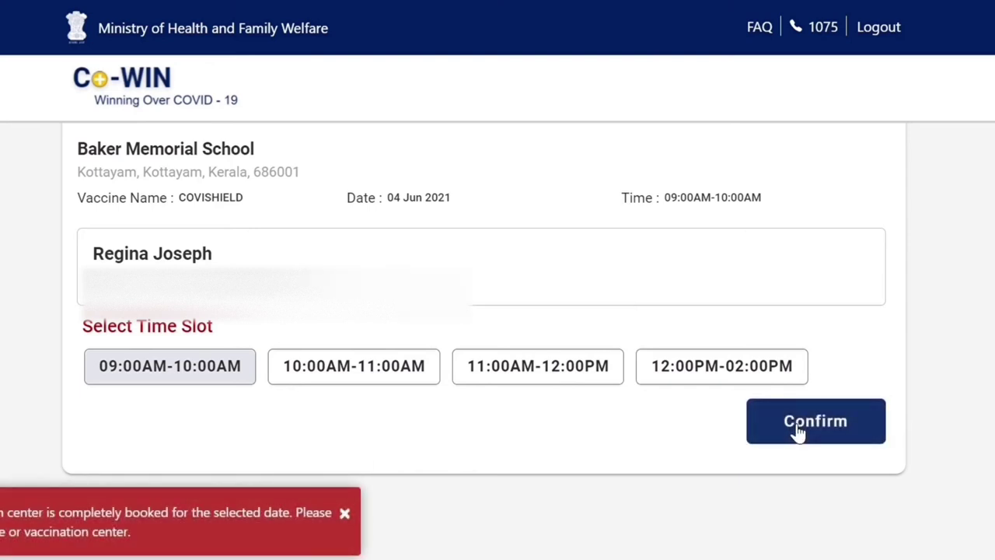
pyautogui.scroll(1, 240, 207)
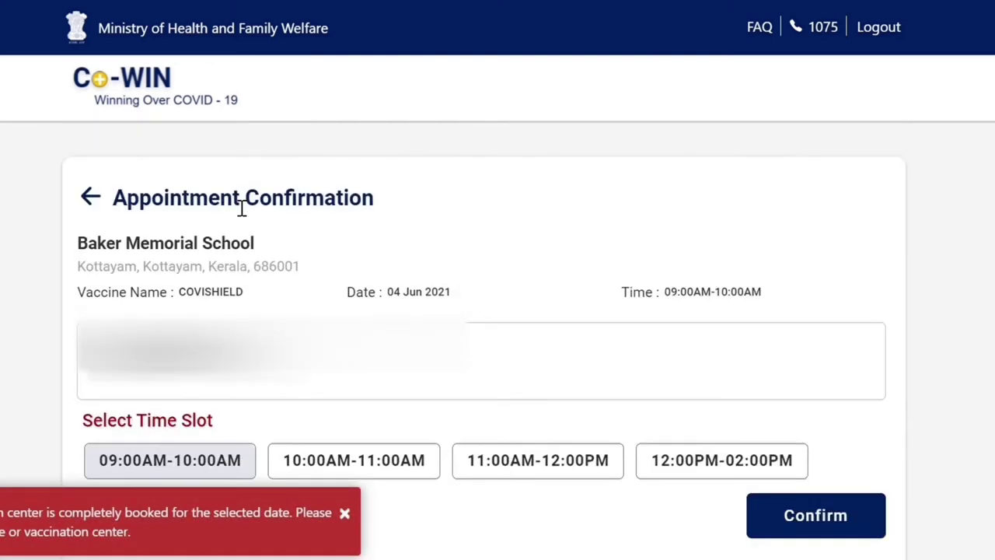
# - Try booking Aymanam PHC's 04 Jun session in each time slot from 09:00AM to 02:00PM
pyautogui.click(92, 199)
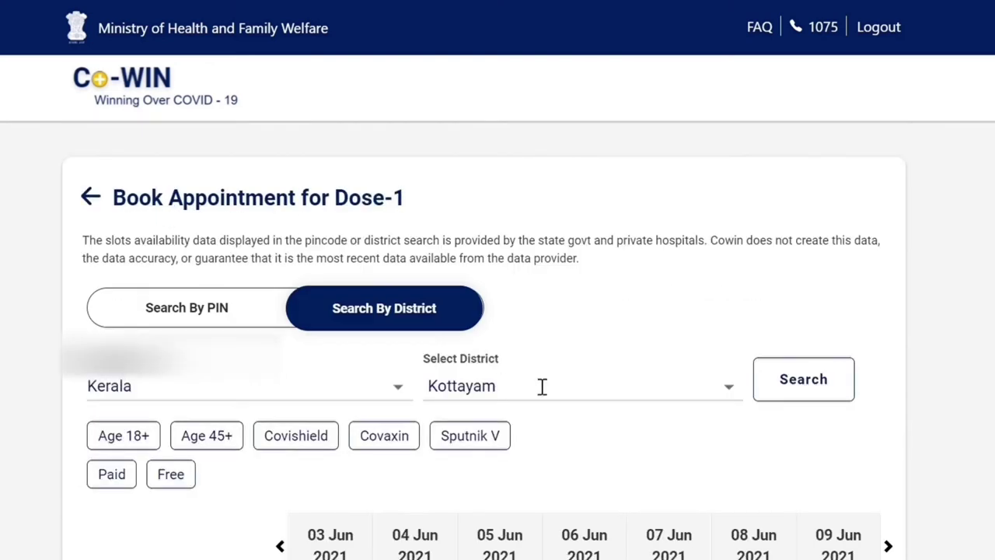
pyautogui.scroll(-3, 540, 384)
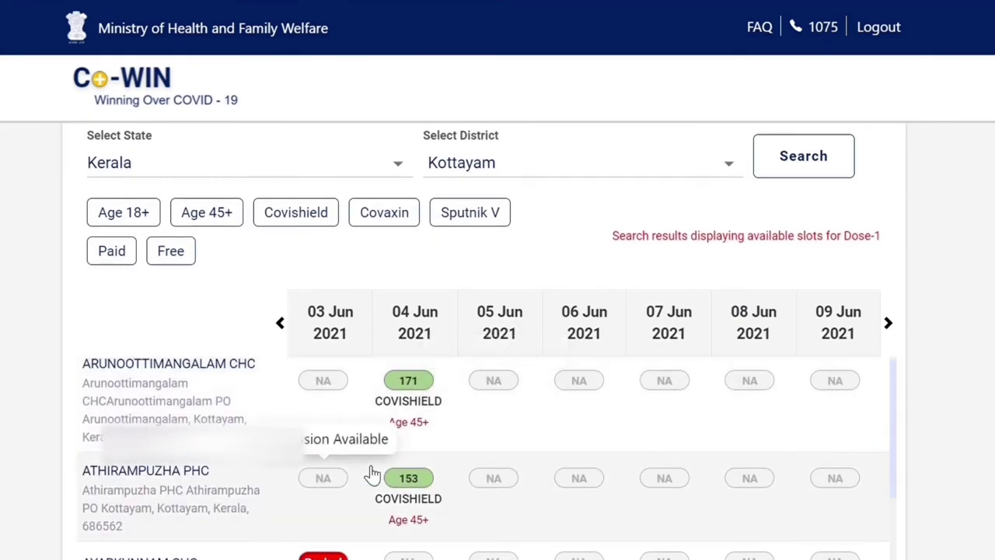
pyautogui.scroll(-3, 417, 484)
pyautogui.click(410, 474)
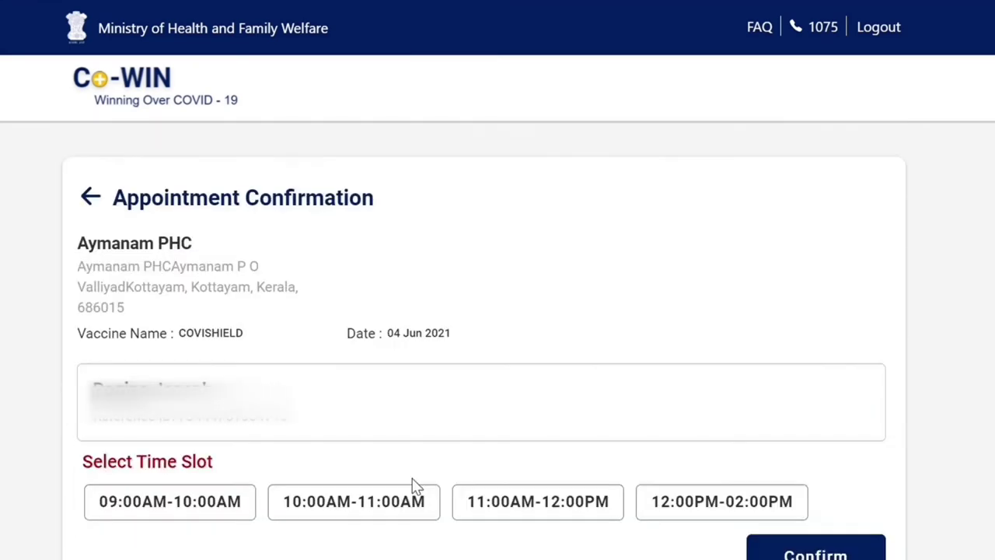
pyautogui.click(204, 509)
pyautogui.click(801, 552)
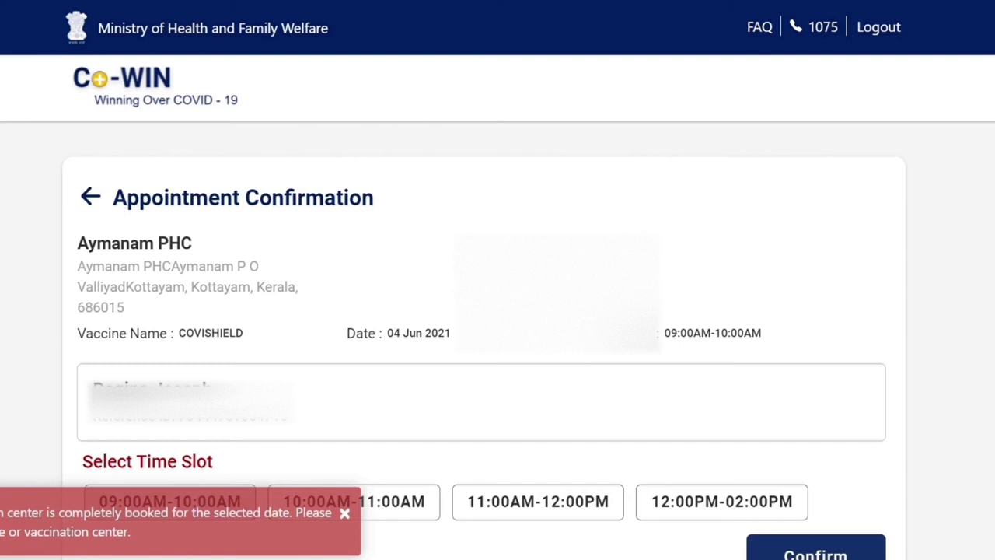
pyautogui.click(412, 499)
pyautogui.click(606, 509)
pyautogui.click(839, 551)
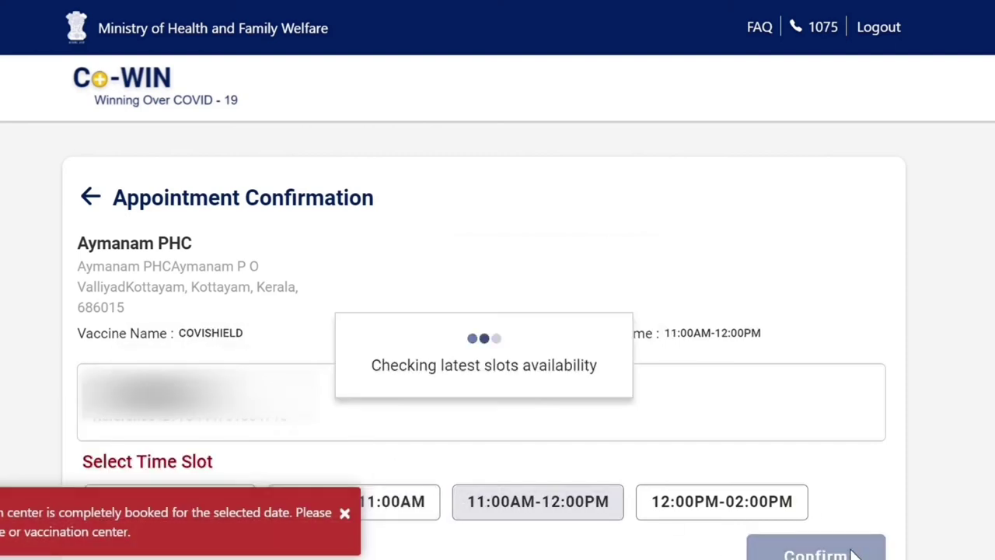
pyautogui.click(755, 513)
pyautogui.click(815, 552)
# - Rerun the search and try every 04 Jun time slot at Athirampuzha PHC, then go back
pyautogui.click(90, 197)
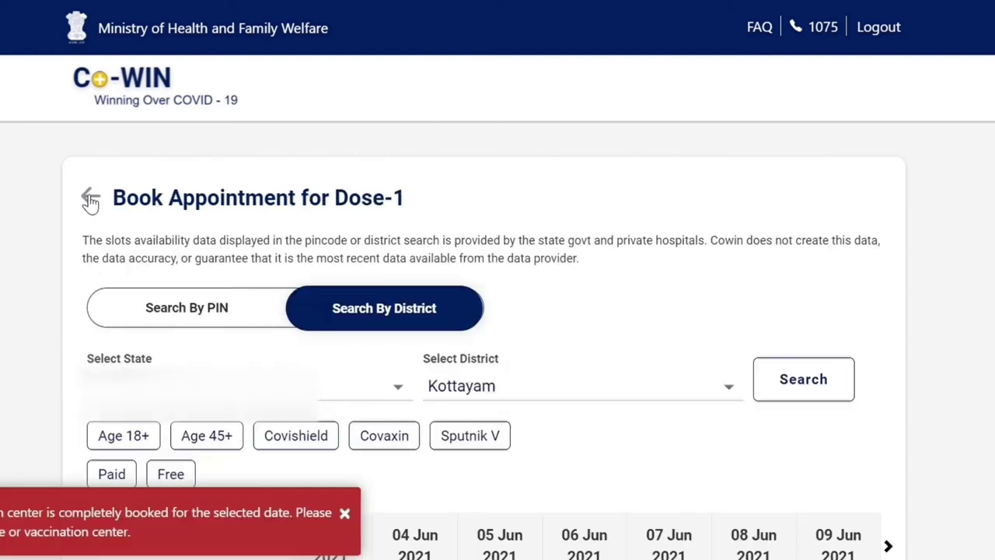
pyautogui.click(810, 383)
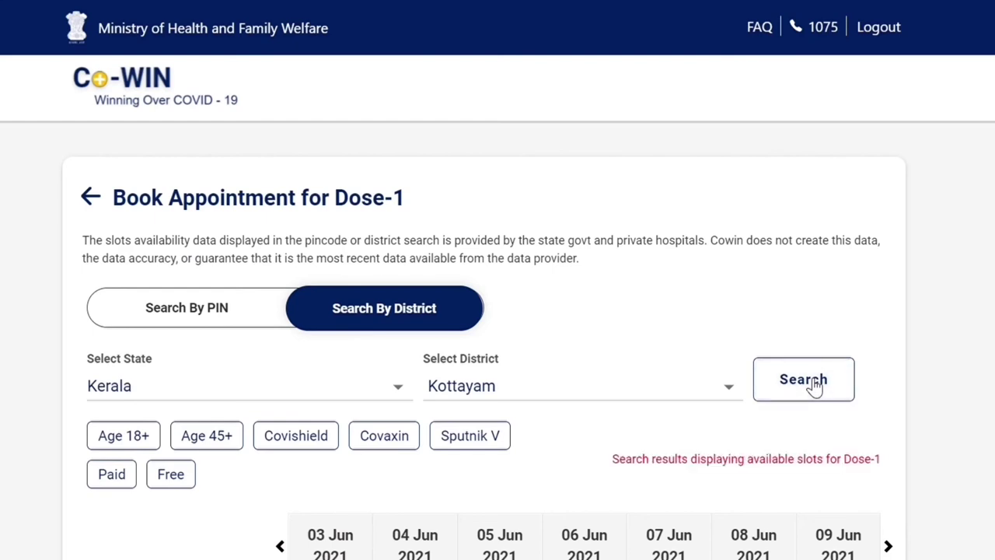
pyautogui.scroll(-3, 813, 387)
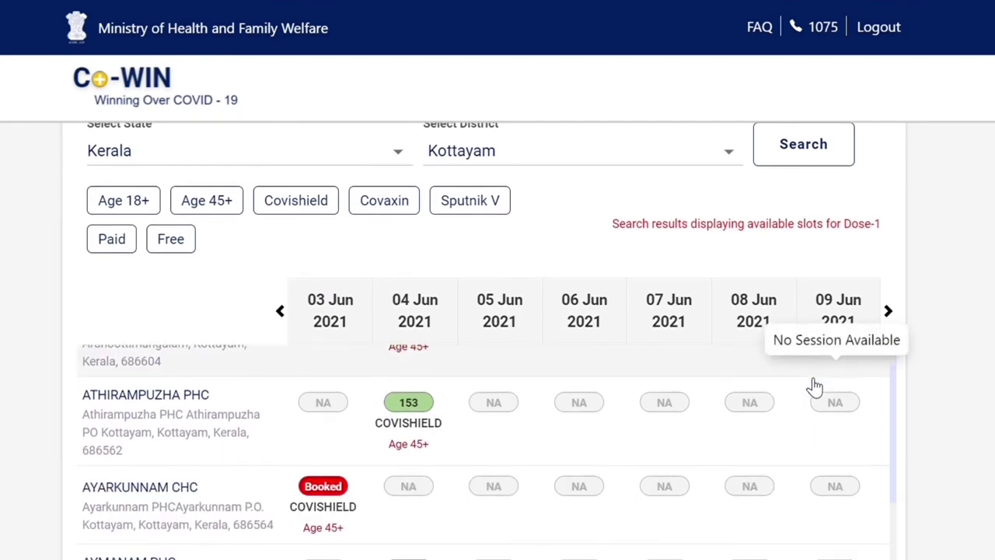
pyautogui.click(419, 402)
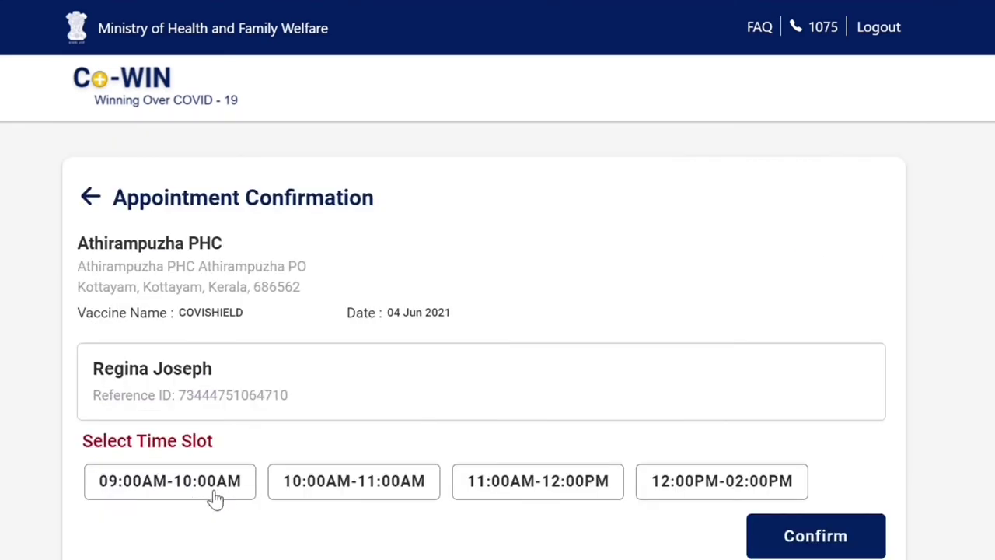
pyautogui.click(199, 484)
pyautogui.click(833, 527)
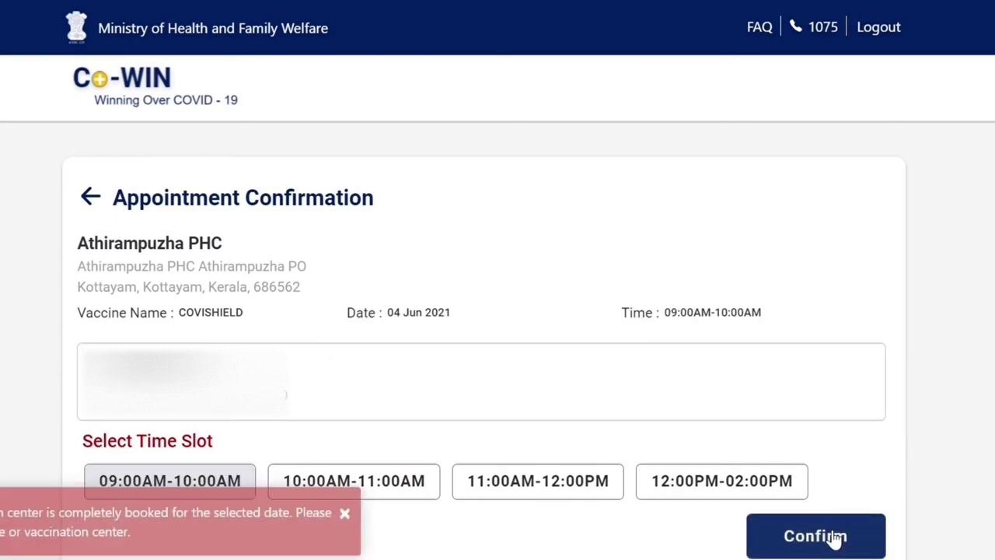
pyautogui.click(410, 483)
pyautogui.click(801, 540)
pyautogui.click(585, 497)
pyautogui.click(821, 536)
pyautogui.click(738, 486)
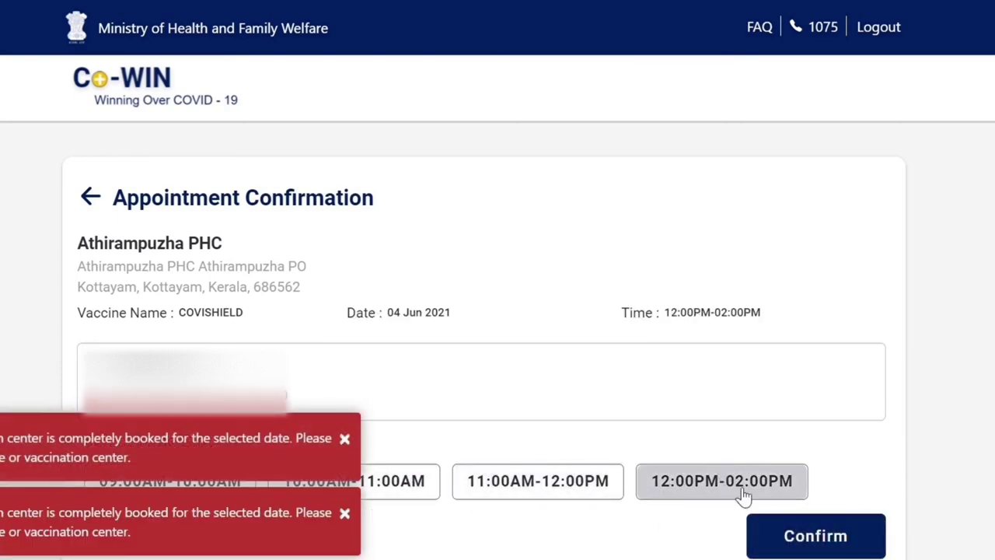
pyautogui.click(90, 196)
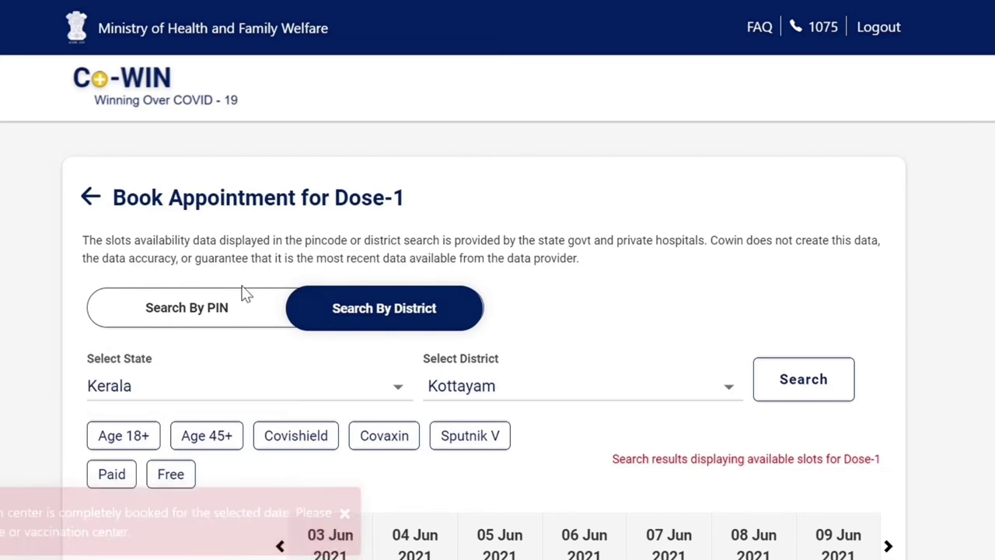
# - Rerun the Kottayam search and open Brahmamangalam FHC's 04 Jun session at 11:00AM-12:00PM
pyautogui.click(809, 384)
pyautogui.scroll(-3, 810, 390)
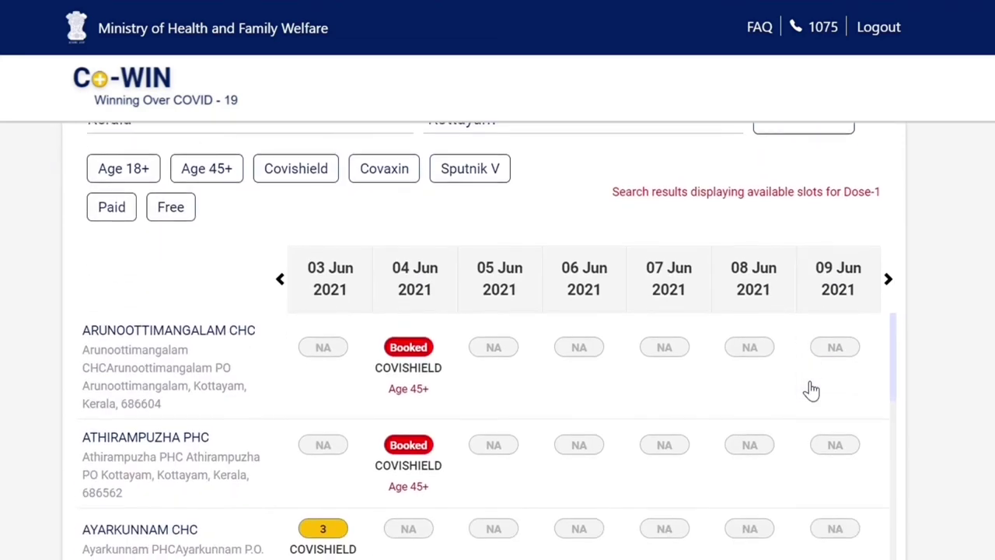
pyautogui.scroll(-1, 811, 390)
pyautogui.scroll(-5, 811, 390)
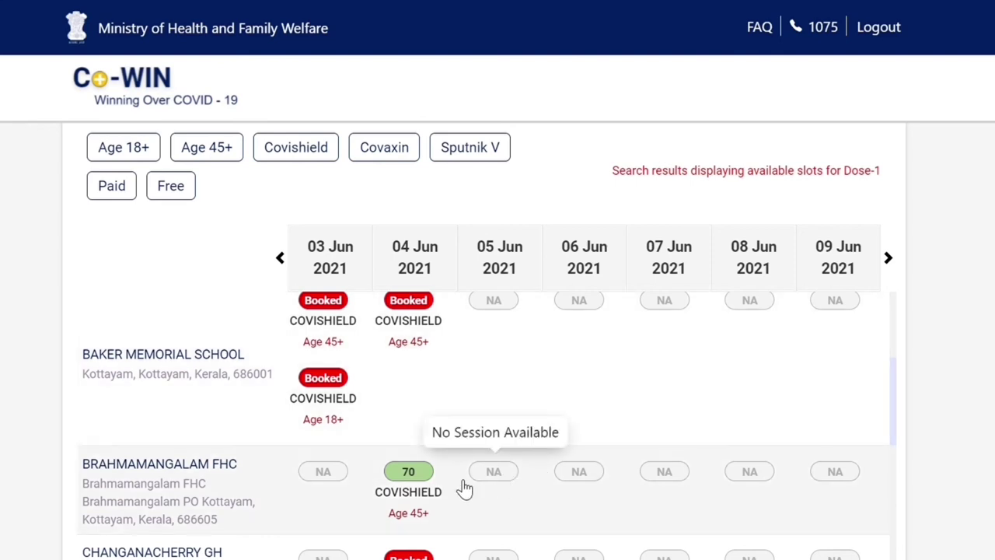
pyautogui.scroll(-2, 441, 491)
pyautogui.scroll(-2, 440, 491)
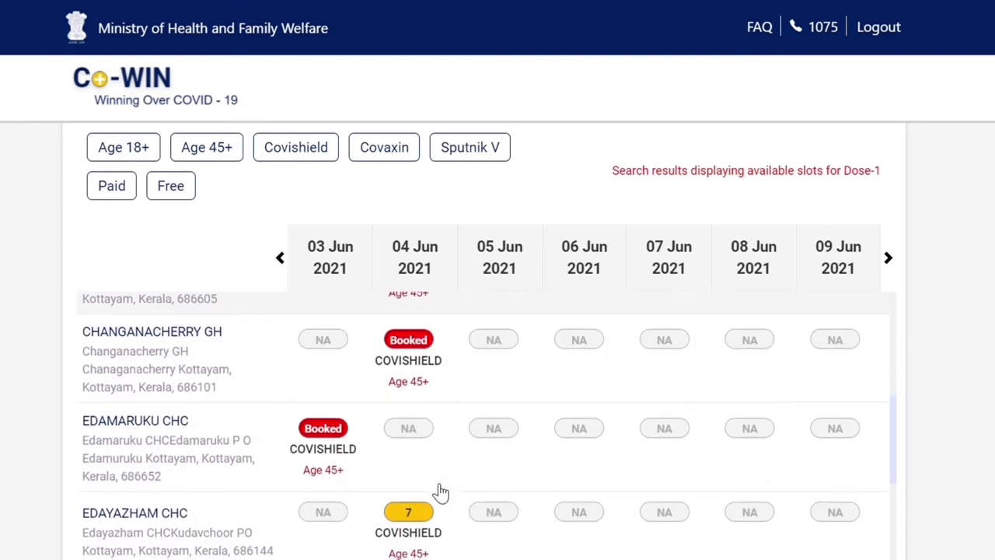
pyautogui.scroll(3, 441, 491)
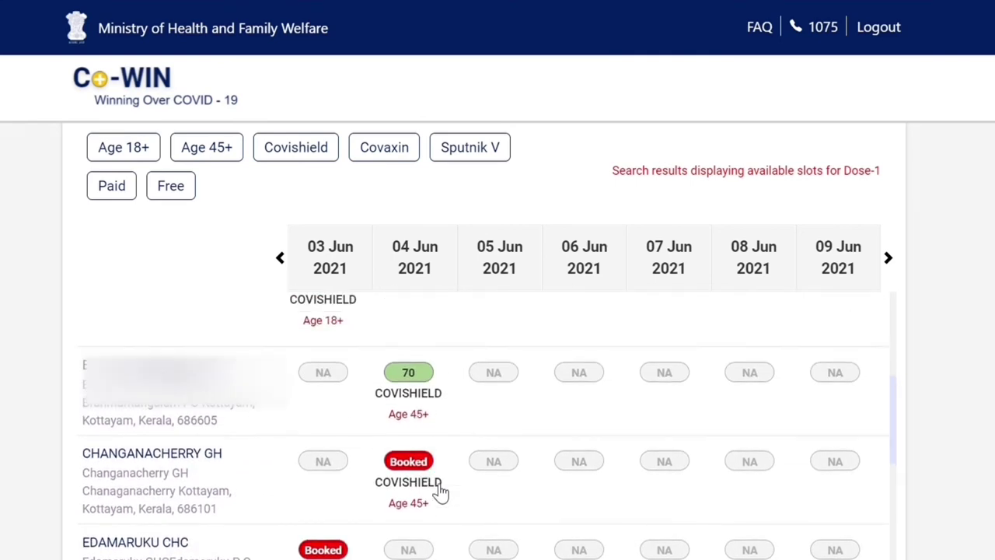
pyautogui.click(412, 380)
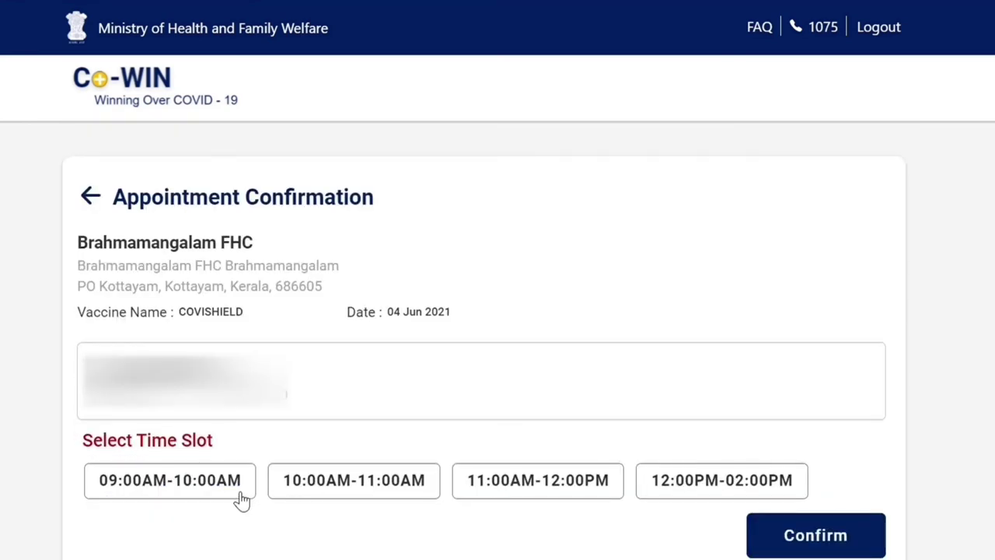
pyautogui.click(537, 495)
# - Confirm the Brahmamangalam FHC 04 Jun appointment, review the success page and close it
pyautogui.click(795, 548)
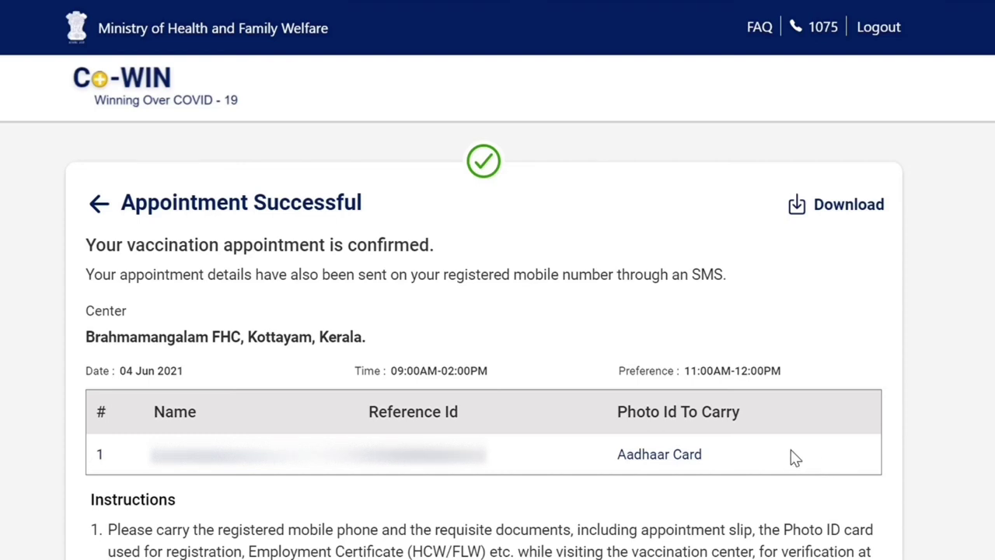
pyautogui.scroll(-1, 793, 457)
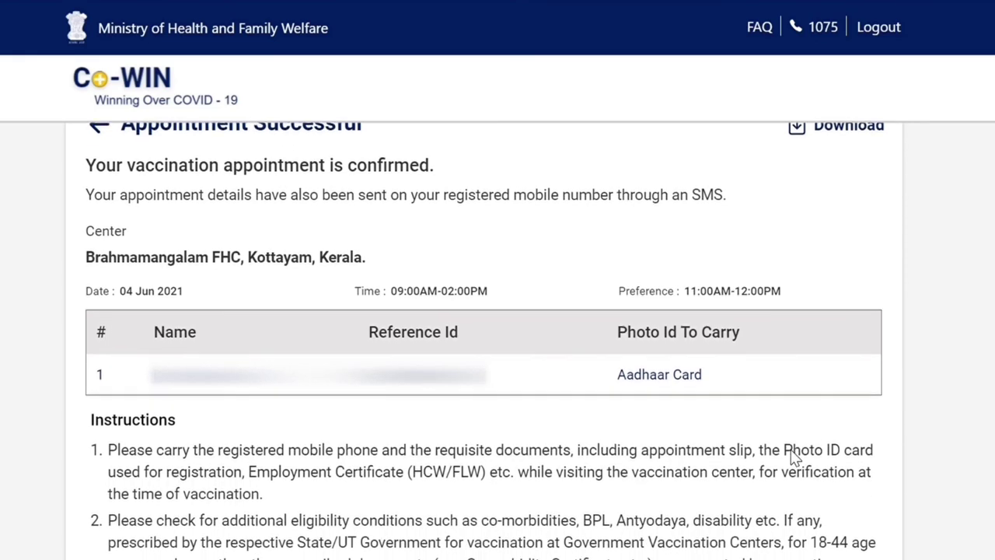
pyautogui.scroll(1, 792, 457)
pyautogui.scroll(-3, 793, 457)
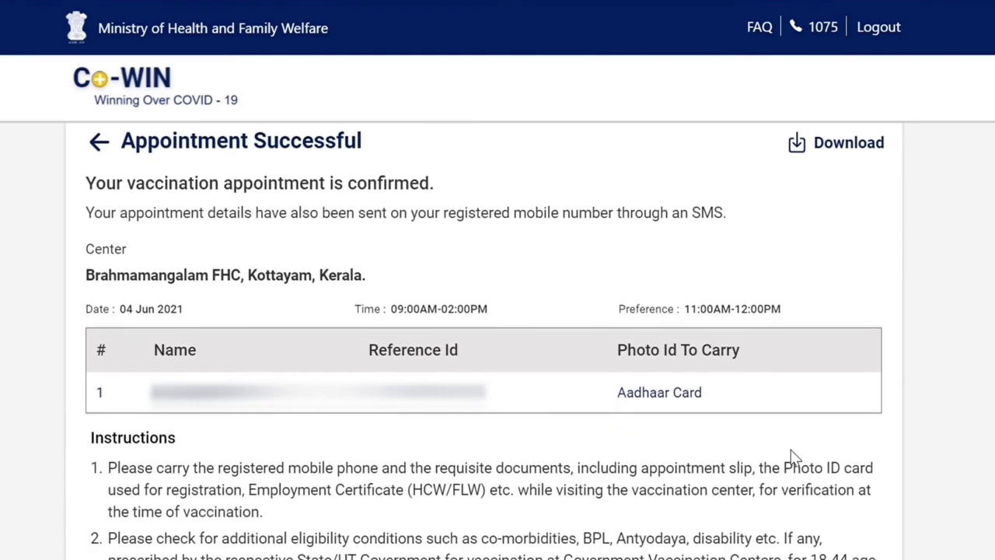
pyautogui.scroll(-5, 793, 457)
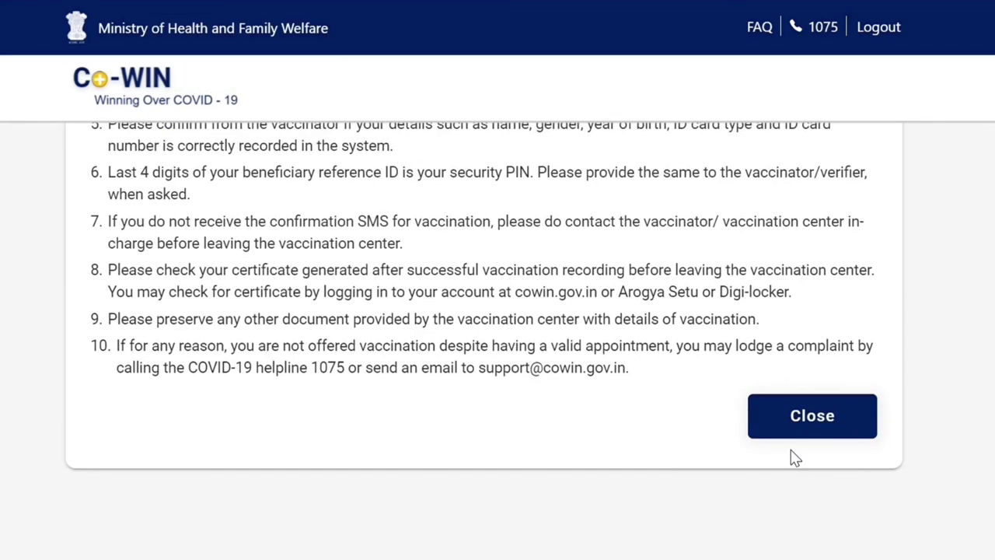
pyautogui.scroll(1, 792, 457)
pyautogui.scroll(1, 792, 457)
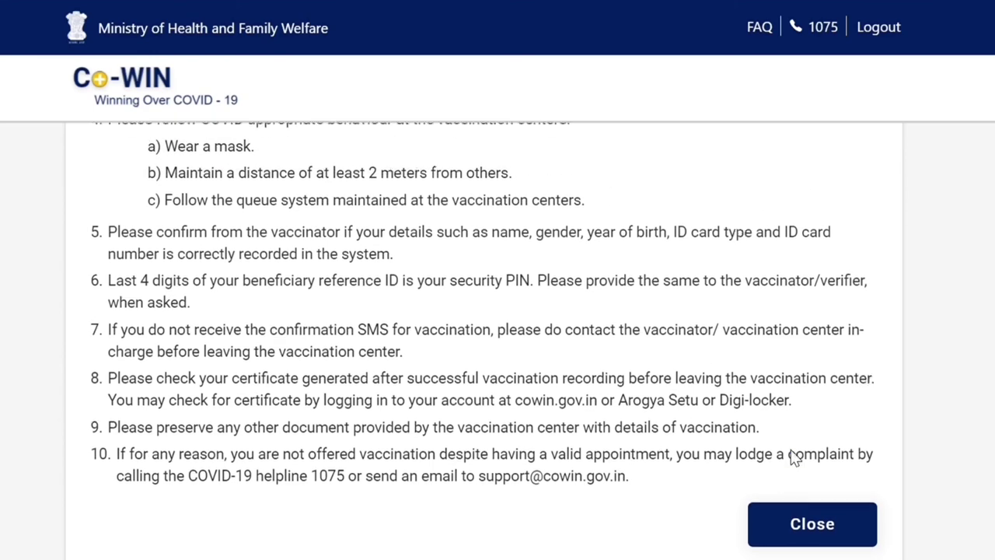
pyautogui.click(806, 529)
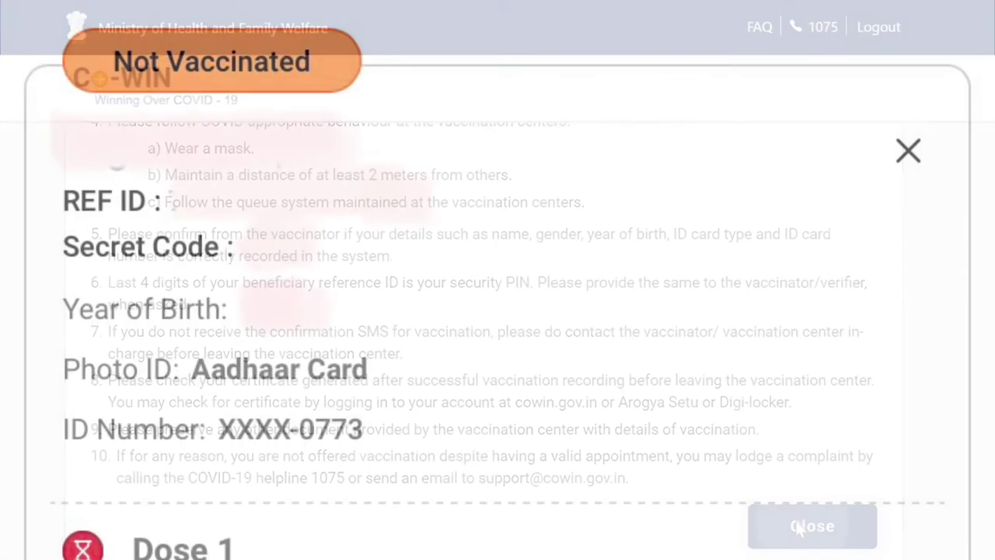